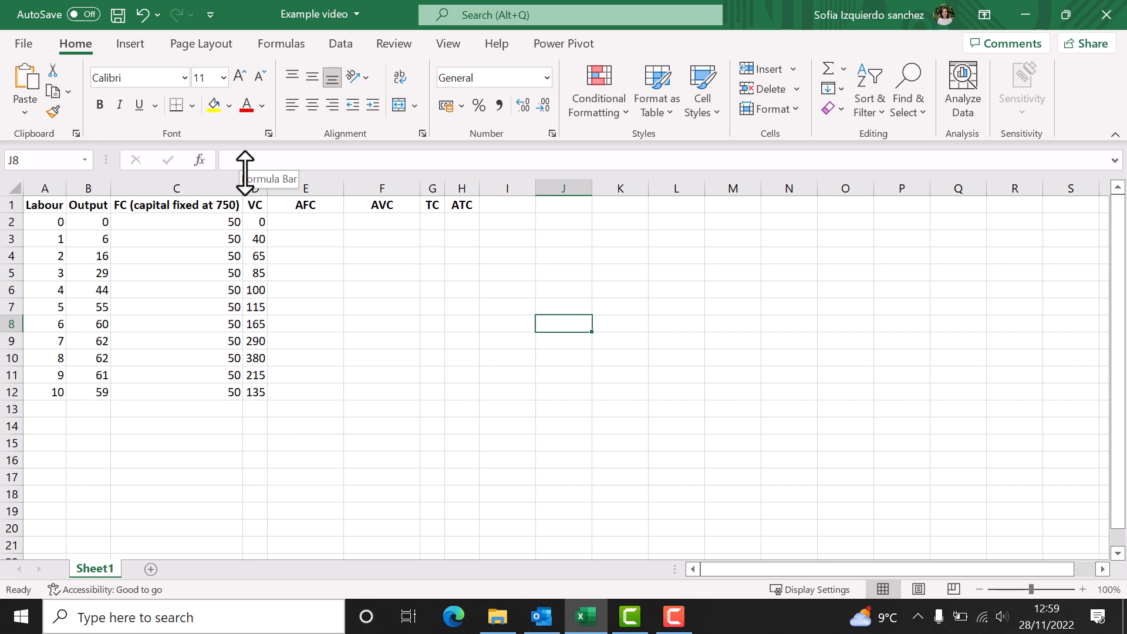
Change the header in C1 to read "FC (capital fixed at 50)".
{"action": "left_click", "coordinate": [200, 205]}
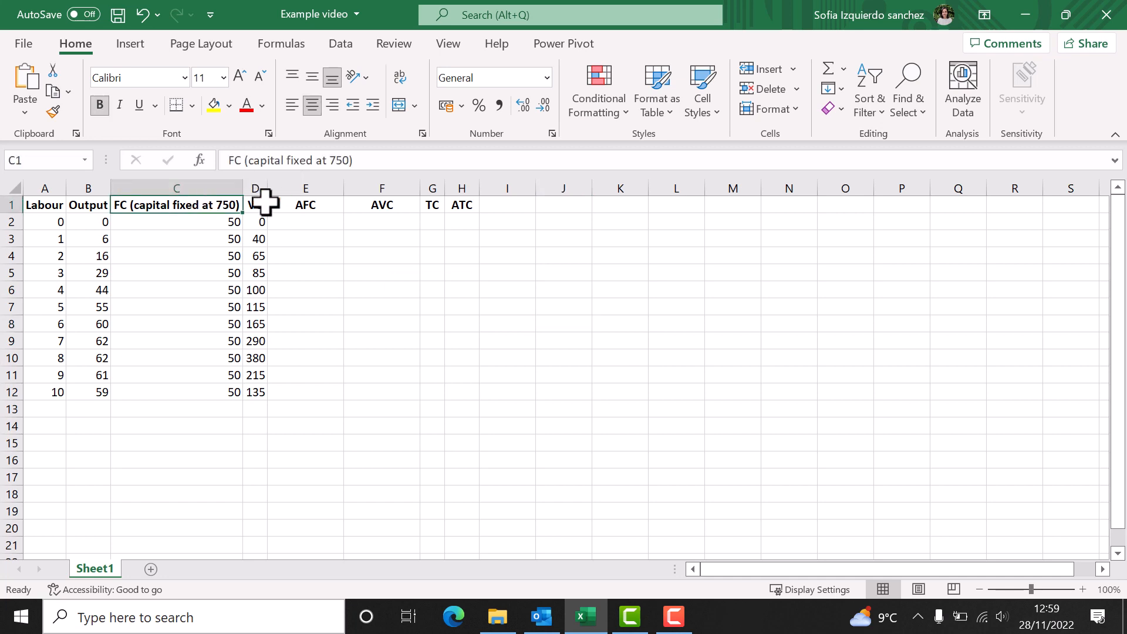
{"action": "left_click_drag", "start_coordinate": [329, 161], "coordinate": [335, 160]}
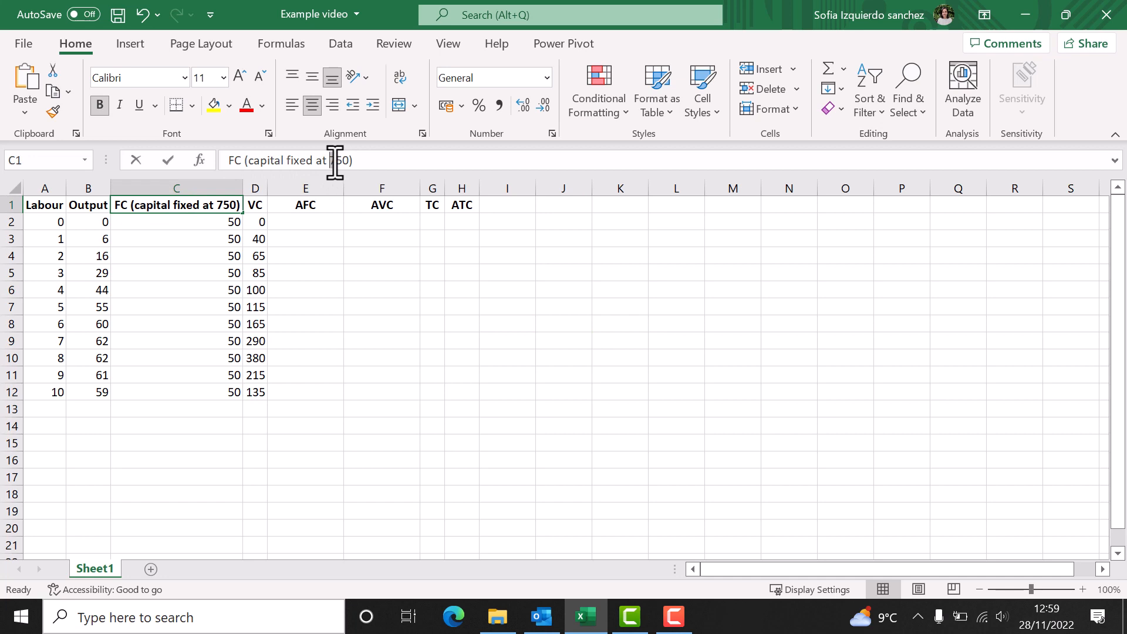
{"action": "key", "text": "BackSpace"}
{"action": "key", "text": "Return"}
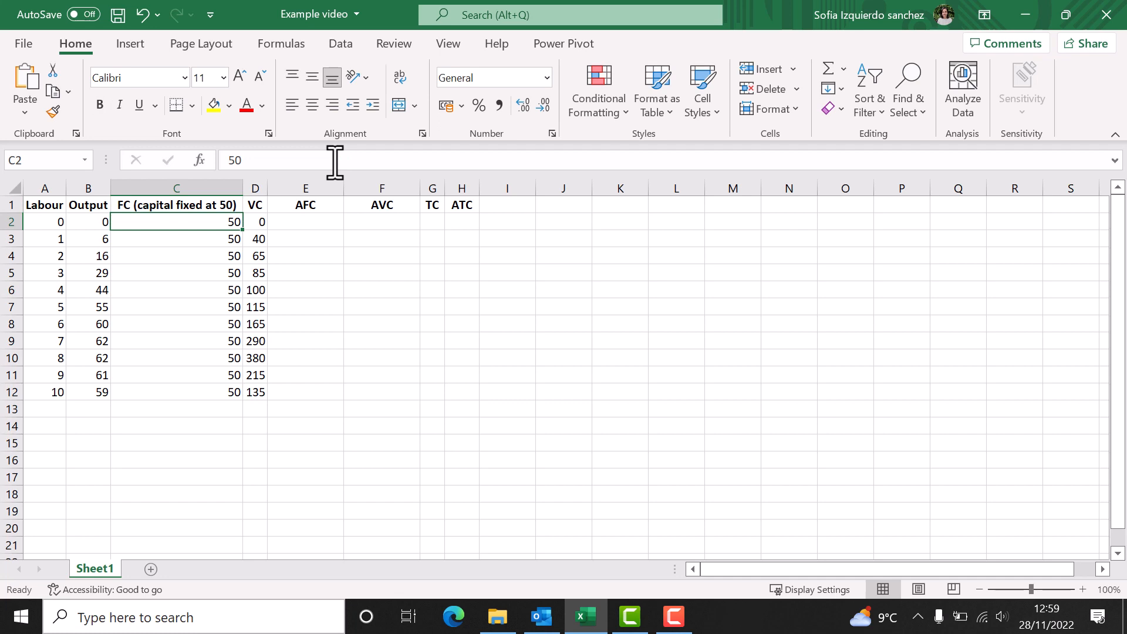
{"action": "left_click", "coordinate": [104, 222]}
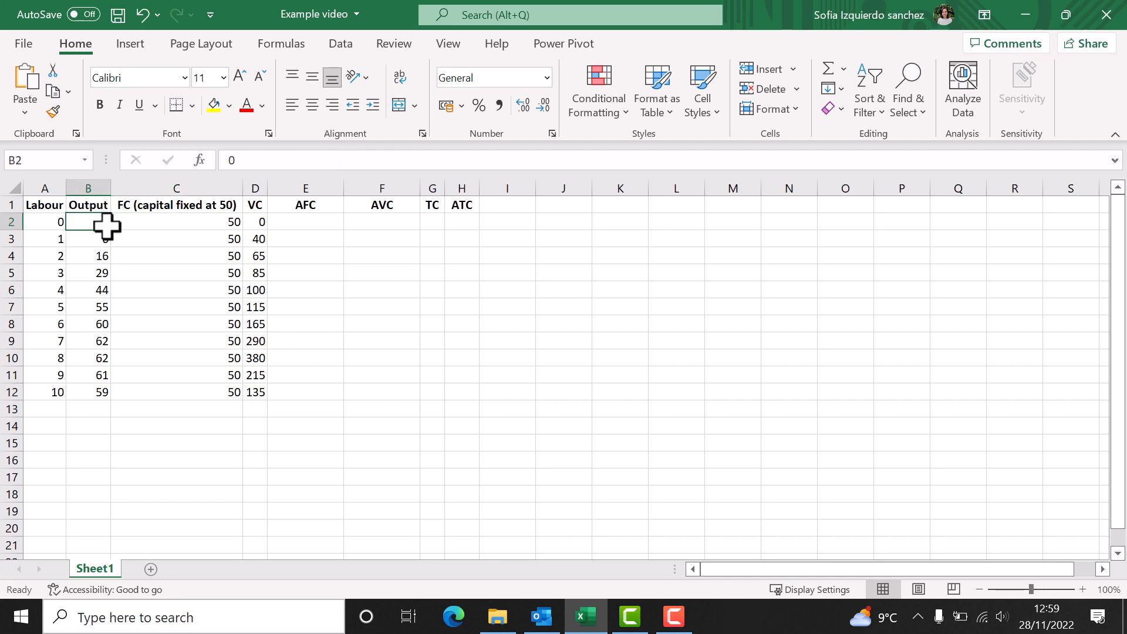
{"action": "left_click", "coordinate": [152, 222]}
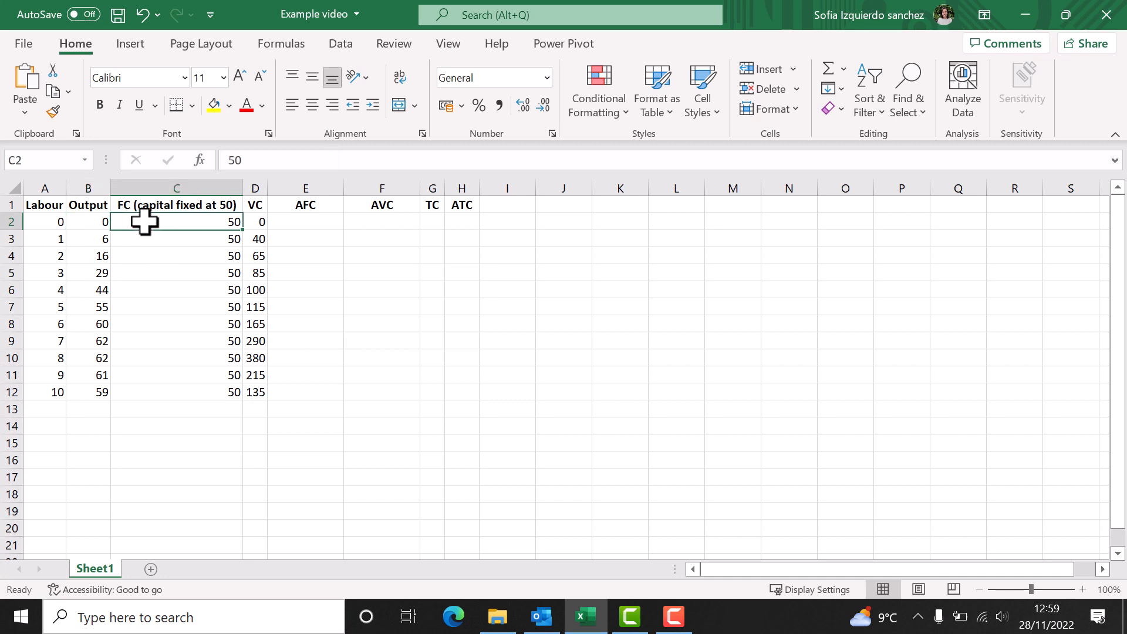
{"action": "left_click", "coordinate": [106, 356]}
{"action": "left_click", "coordinate": [106, 339]}
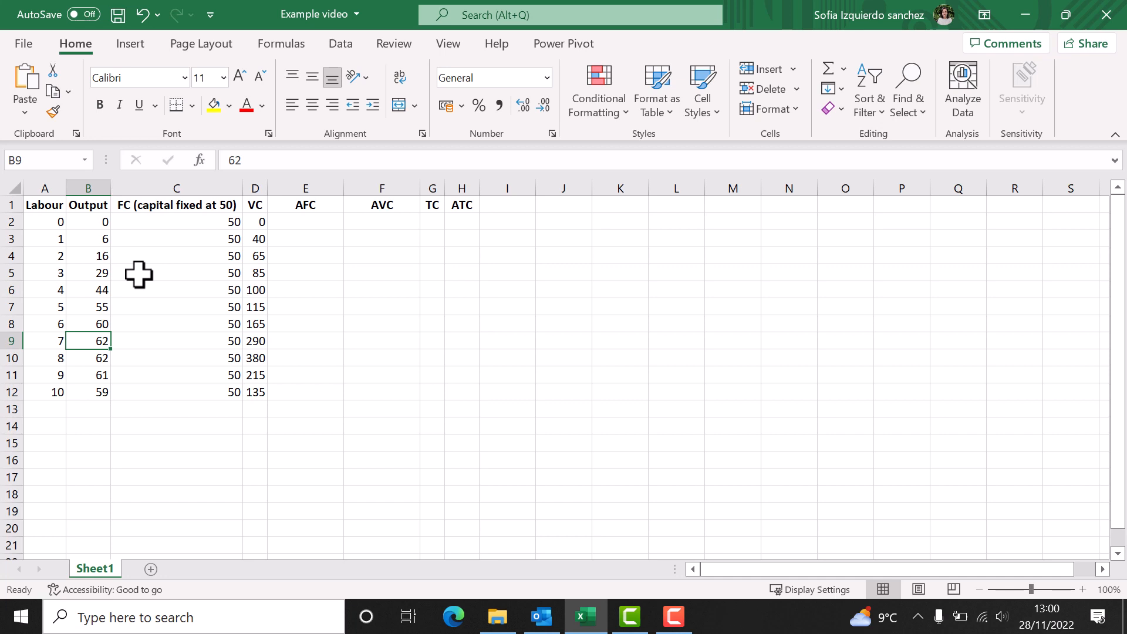
Calculate AFC with =C2/B2 in E2 and fill the formula down to E12.
{"action": "left_click", "coordinate": [336, 219]}
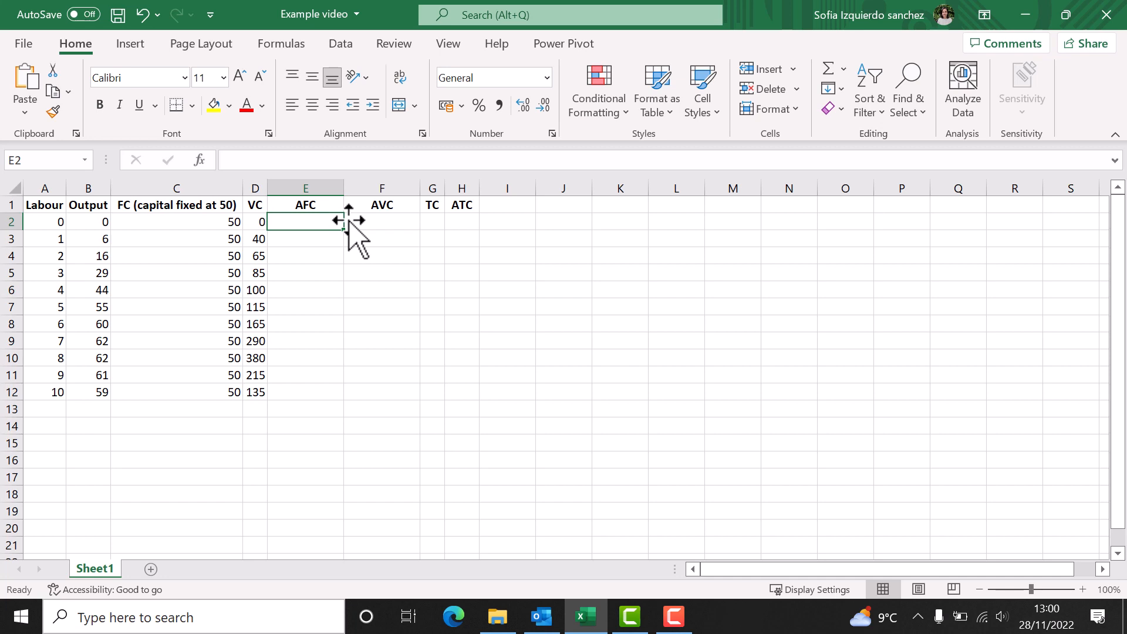
{"action": "type", "text": "="}
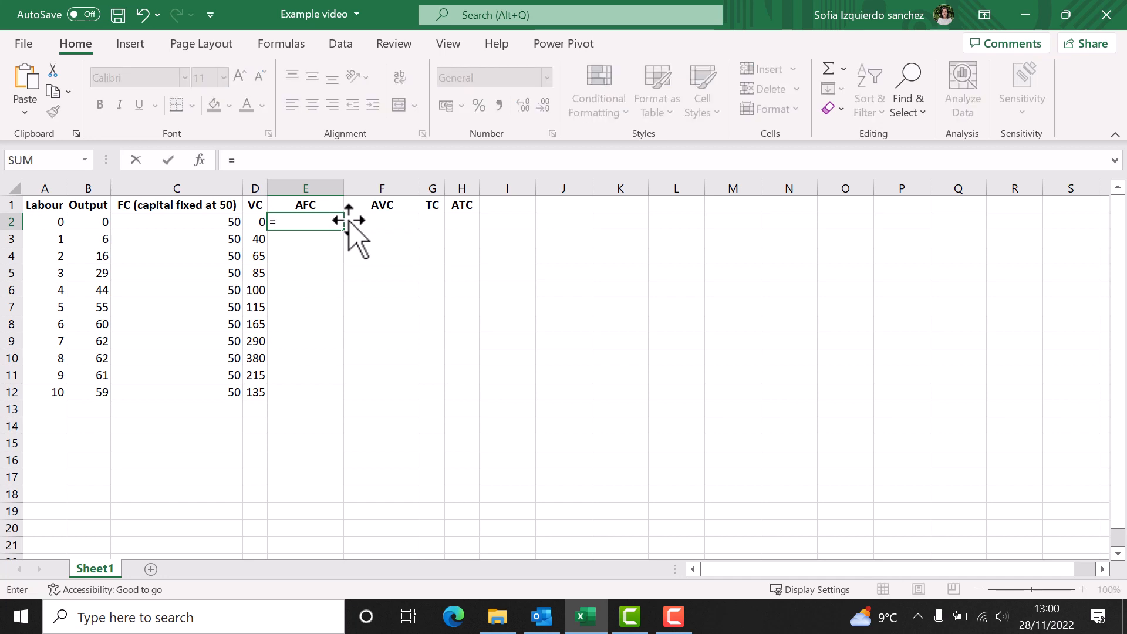
{"action": "left_click", "coordinate": [192, 221]}
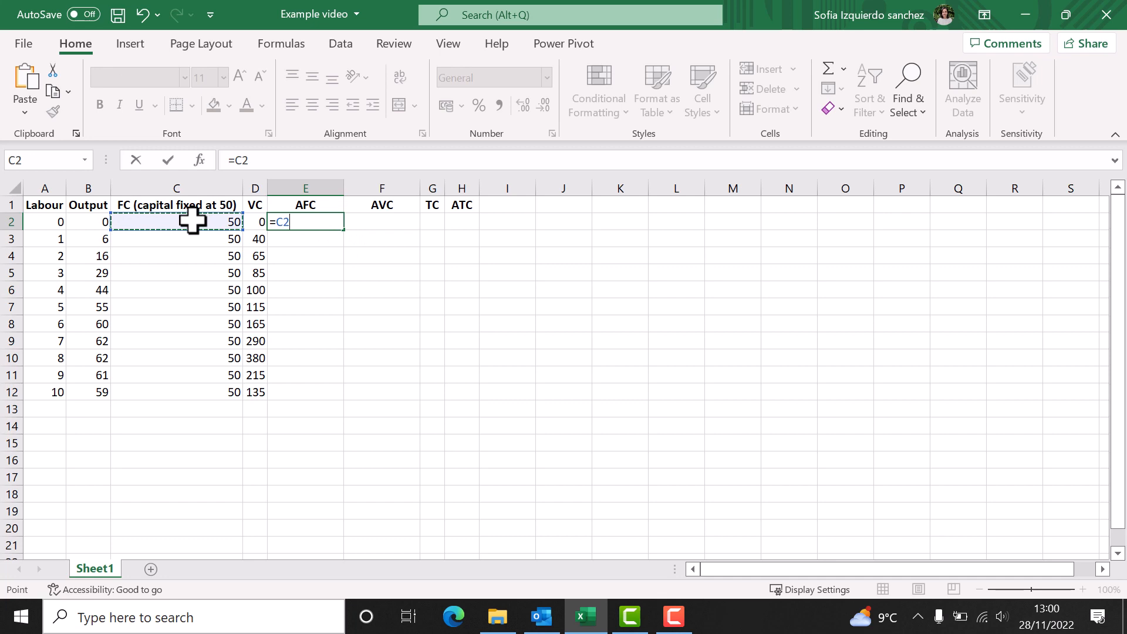
{"action": "type", "text": "/"}
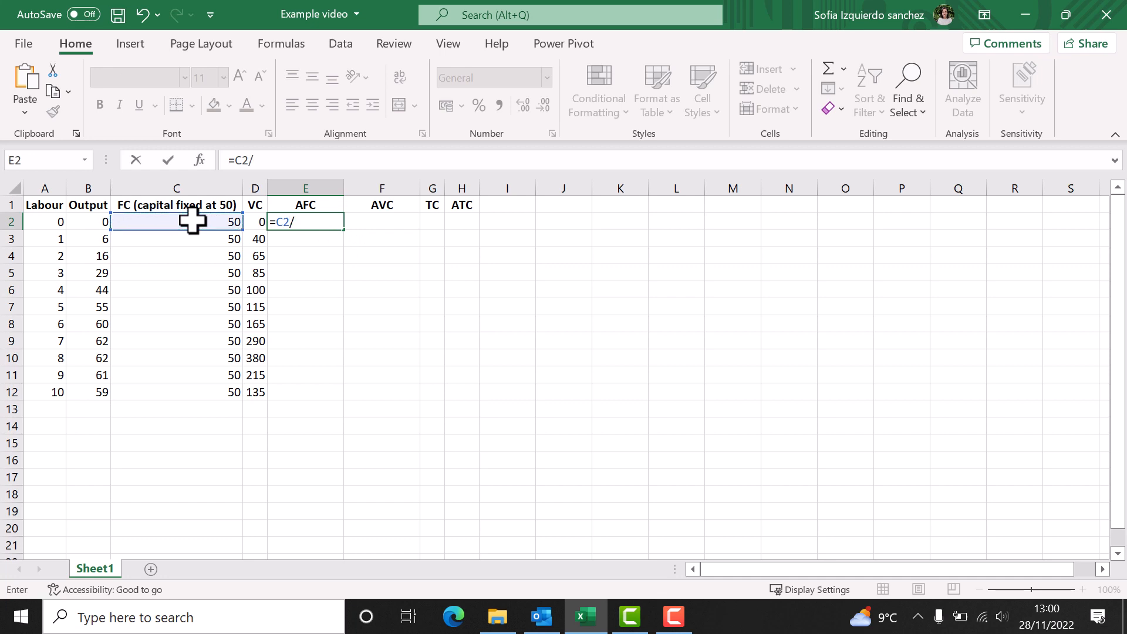
{"action": "left_click", "coordinate": [88, 221]}
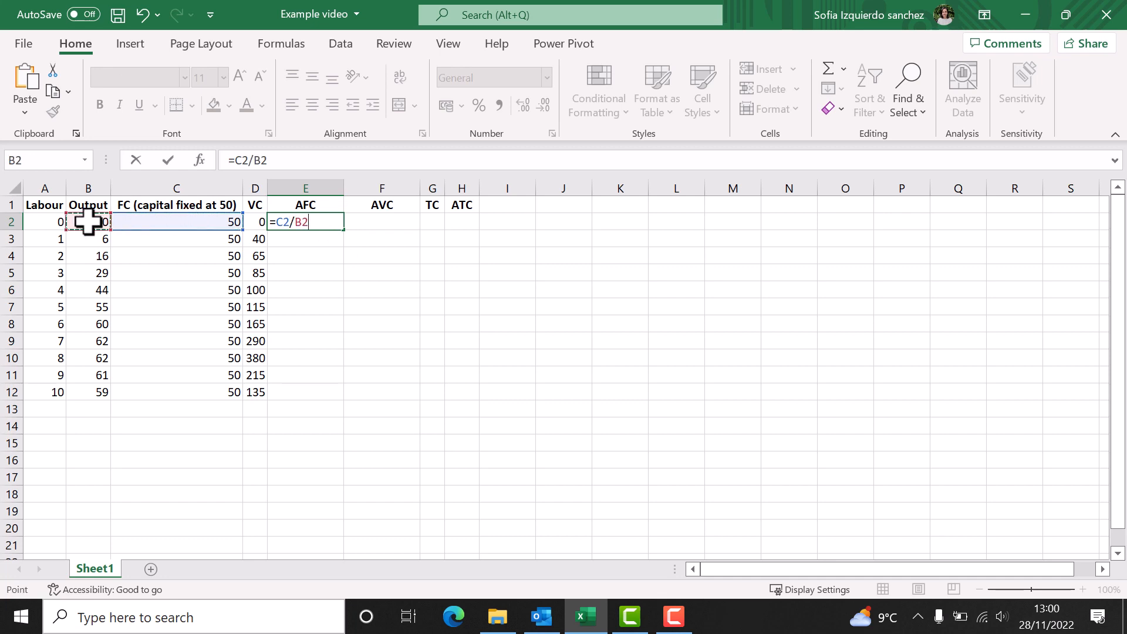
{"action": "key", "text": "Return"}
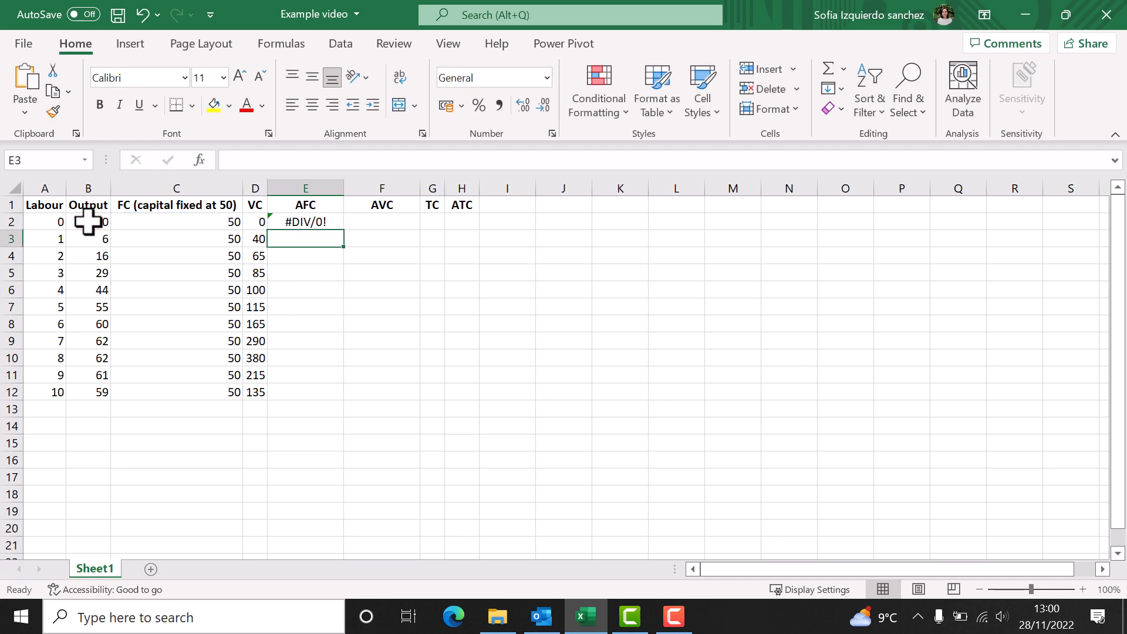
{"action": "left_click", "coordinate": [325, 220]}
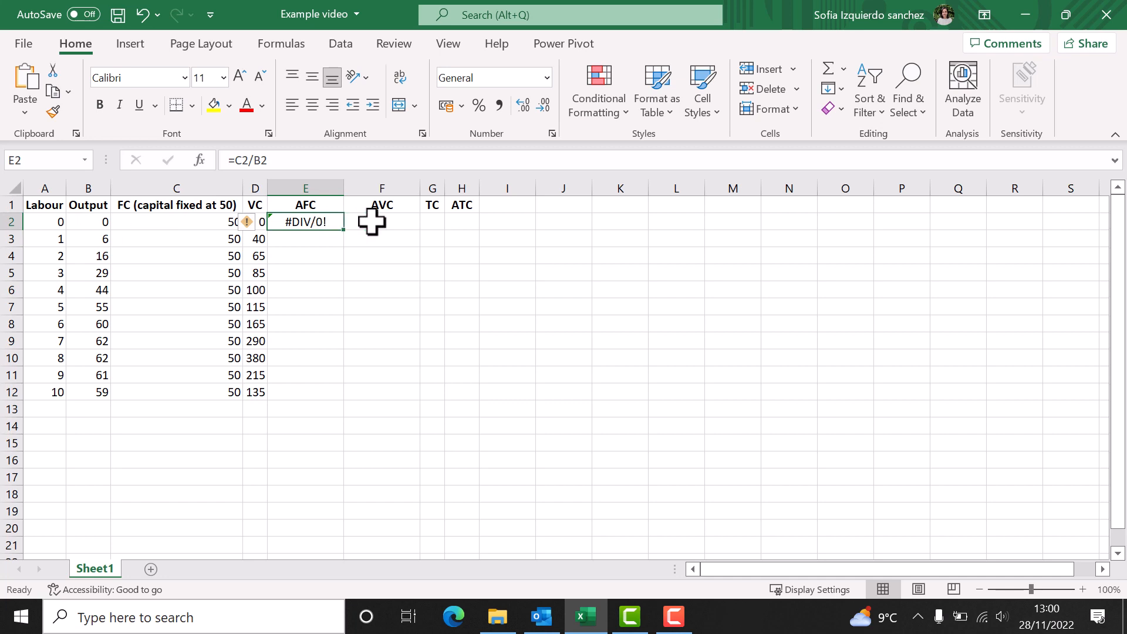
{"action": "double_click", "coordinate": [343, 230]}
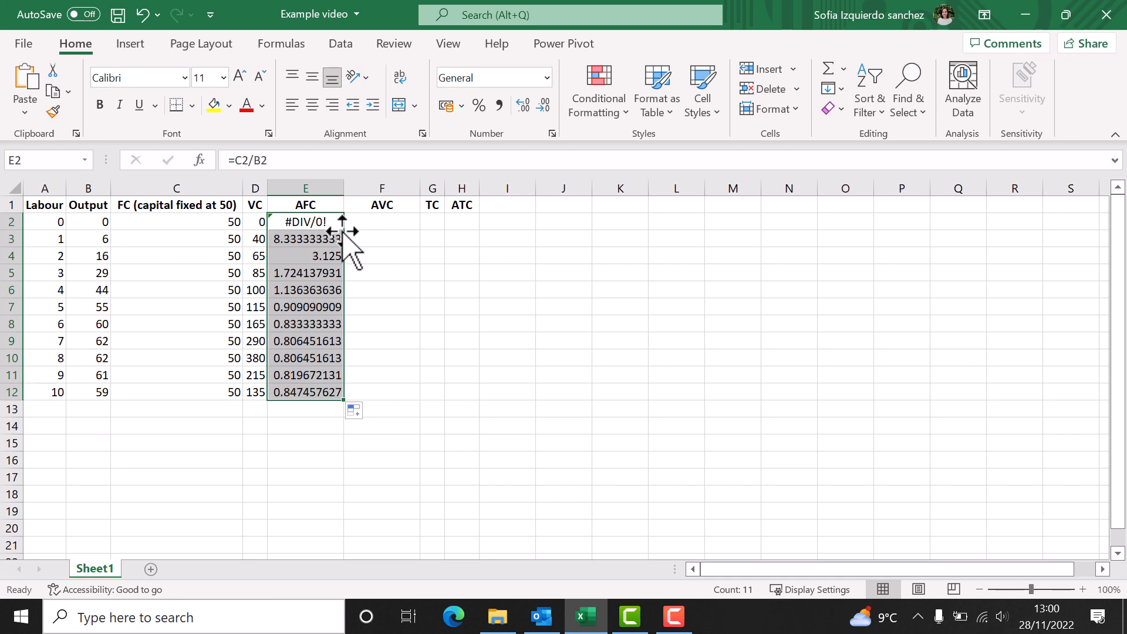
Clear the AFC formula from E2, the row with zero output.
{"action": "left_click", "coordinate": [330, 222]}
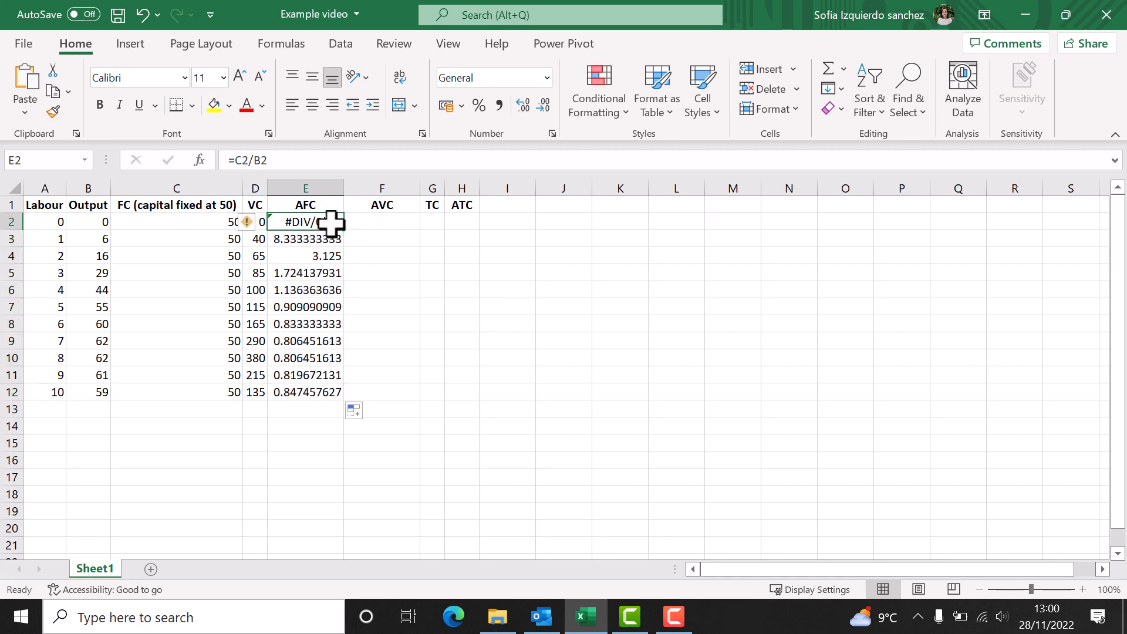
{"action": "key", "text": "Delete"}
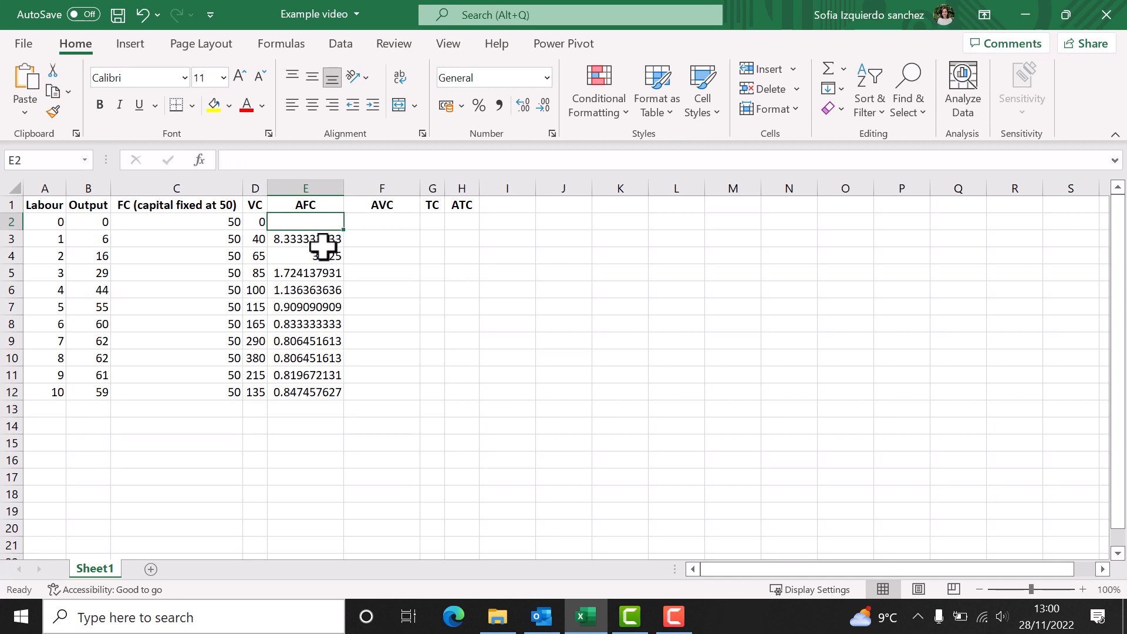
{"action": "left_click", "coordinate": [321, 240]}
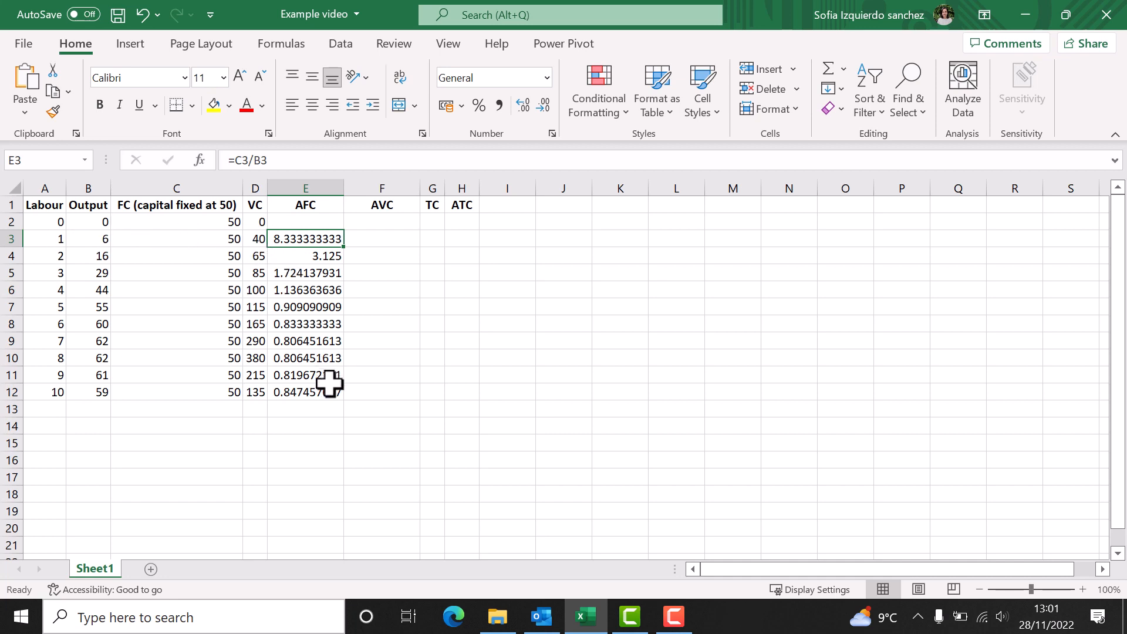
Calculate AVC with =D3/B3 in F3 and fill the formula down to F12.
{"action": "left_click", "coordinate": [392, 238]}
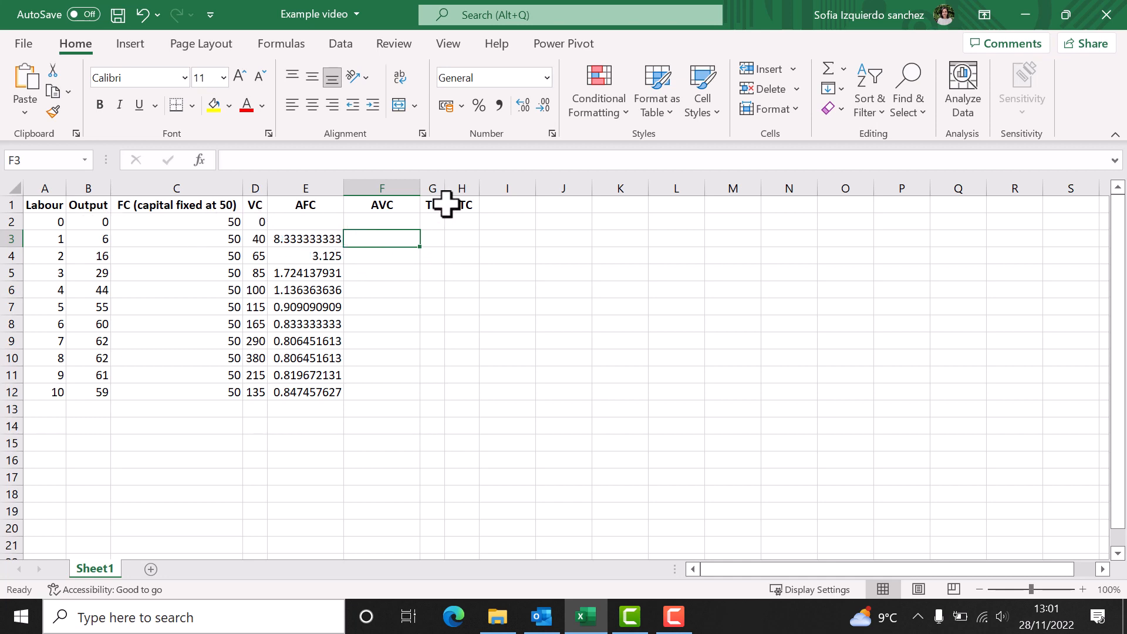
{"action": "type", "text": "="}
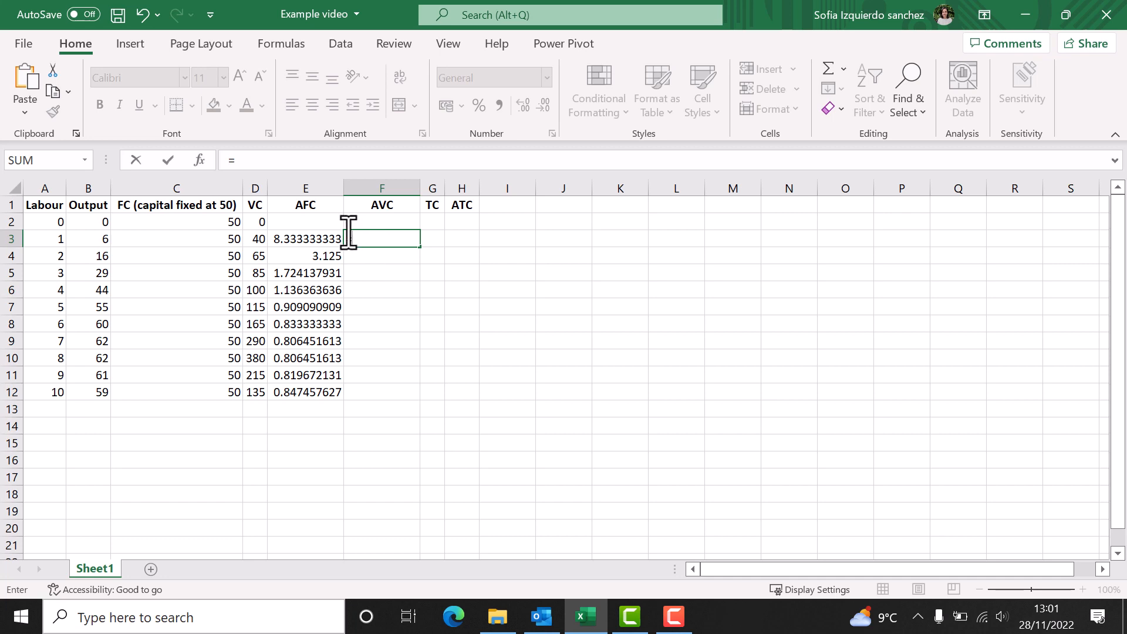
{"action": "left_click", "coordinate": [253, 239]}
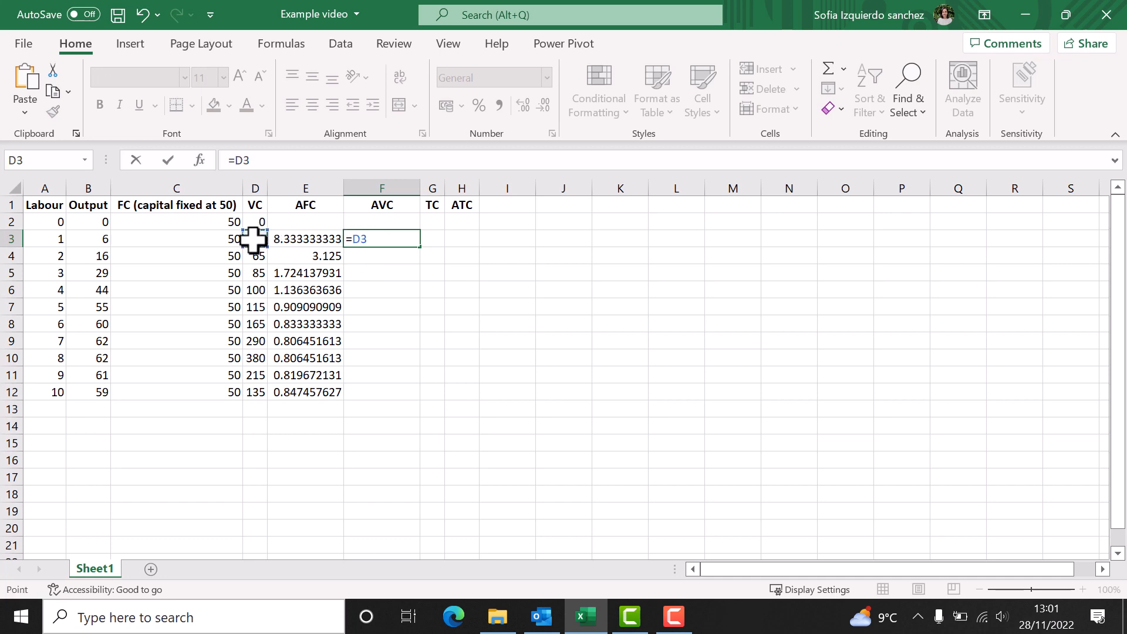
{"action": "type", "text": "/"}
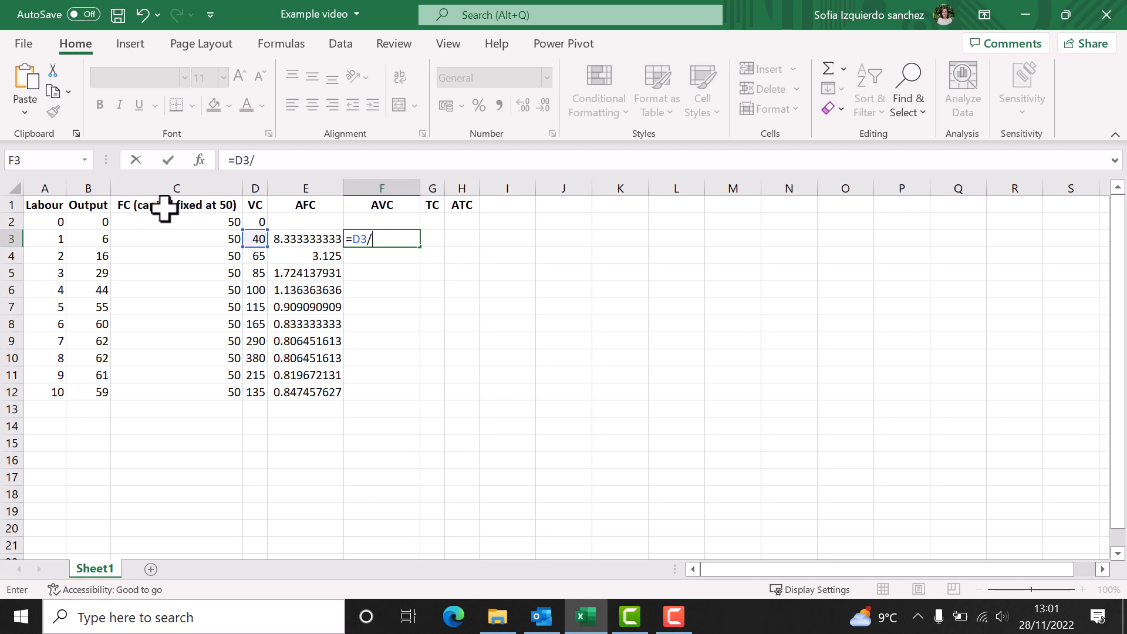
{"action": "left_click", "coordinate": [88, 240]}
{"action": "key", "text": "Return"}
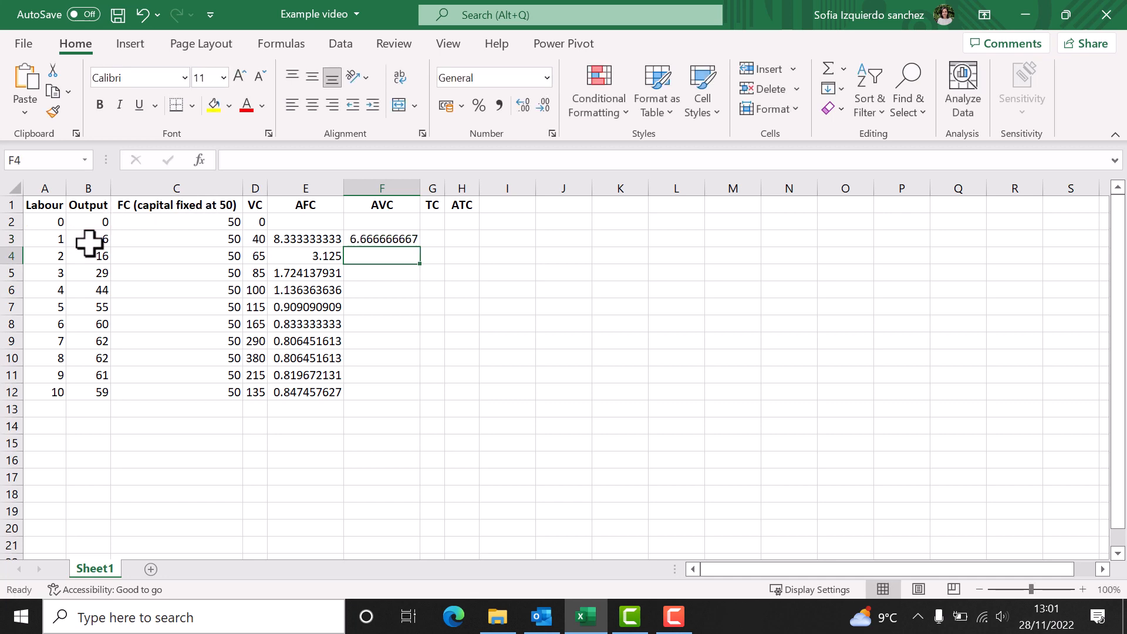
{"action": "left_click", "coordinate": [372, 239]}
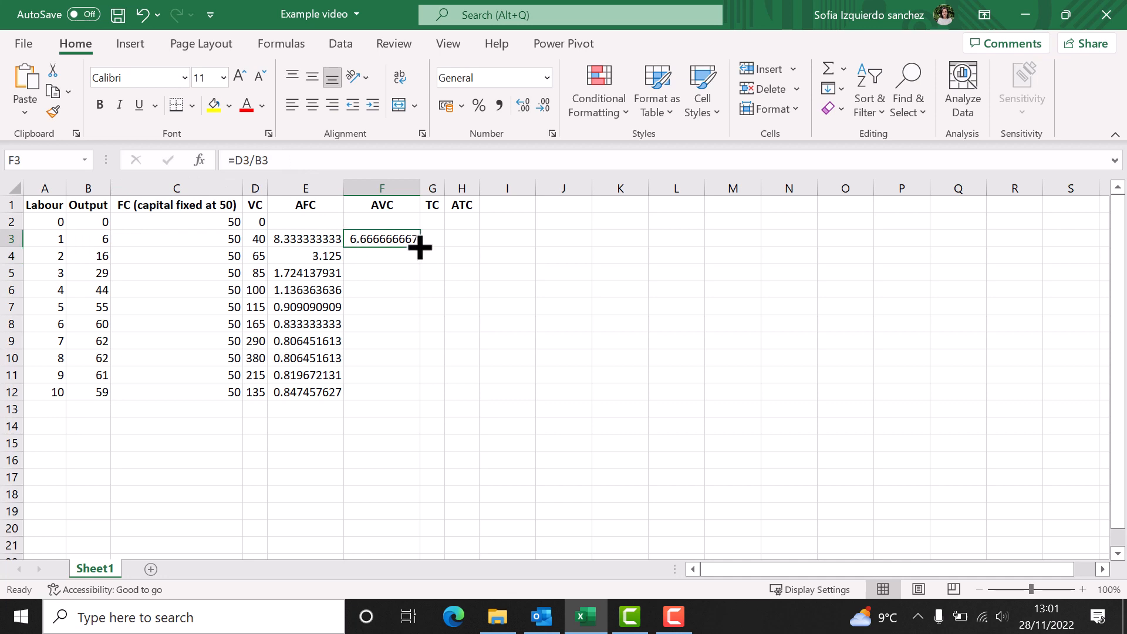
{"action": "double_click", "coordinate": [420, 247]}
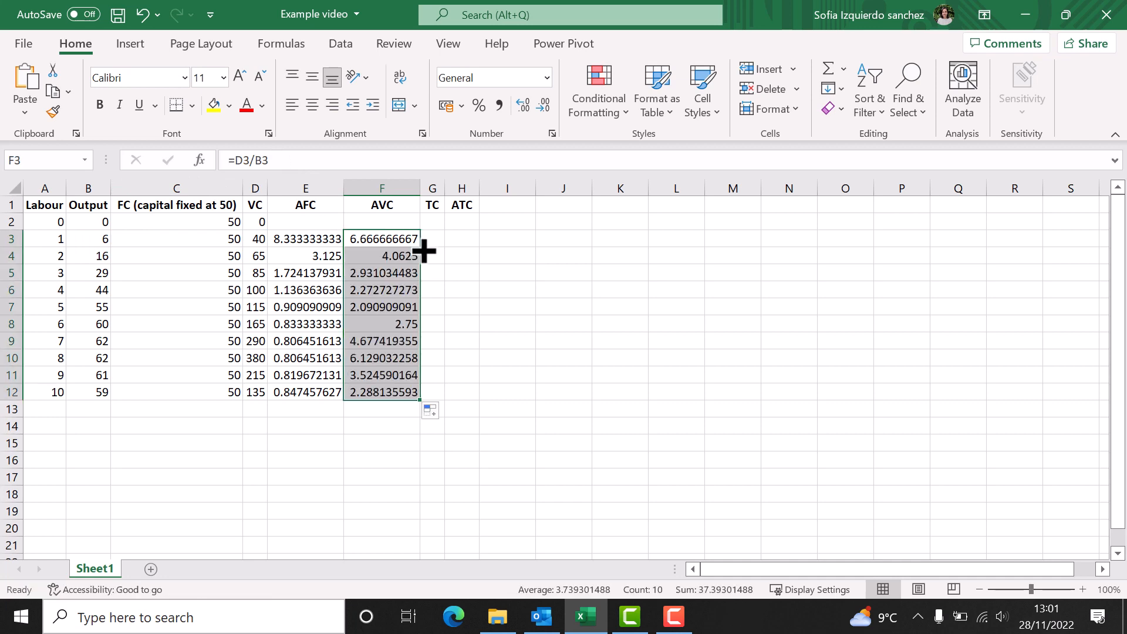
Calculate TC with =C2+D2 in G2 and fill the formula down to G12.
{"action": "left_click", "coordinate": [430, 221]}
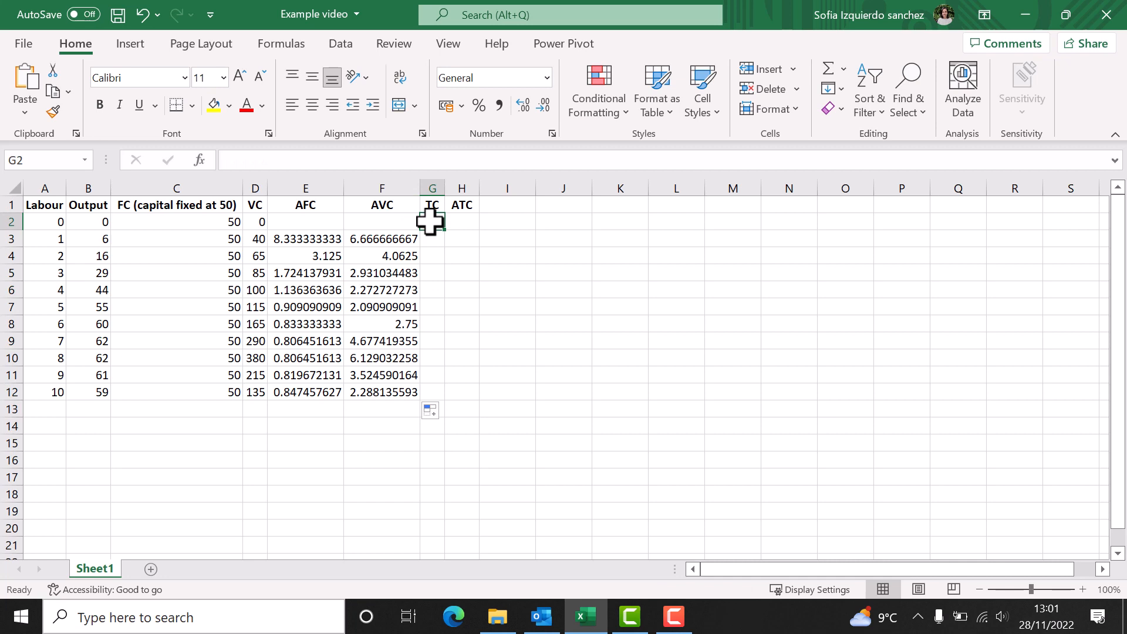
{"action": "type", "text": "="}
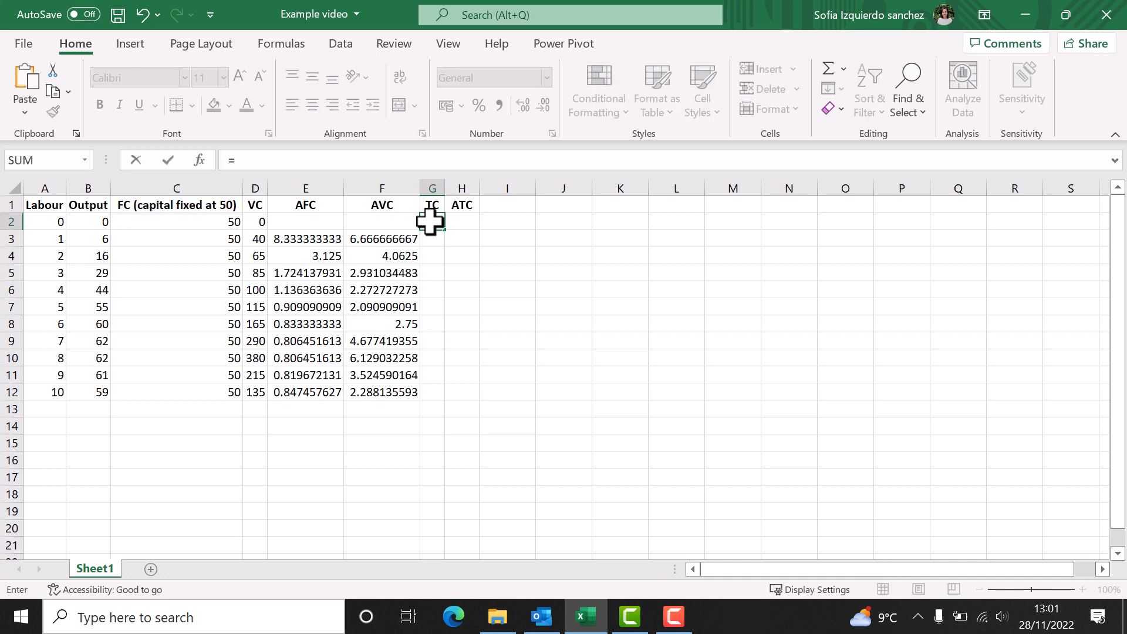
{"action": "left_click", "coordinate": [213, 221]}
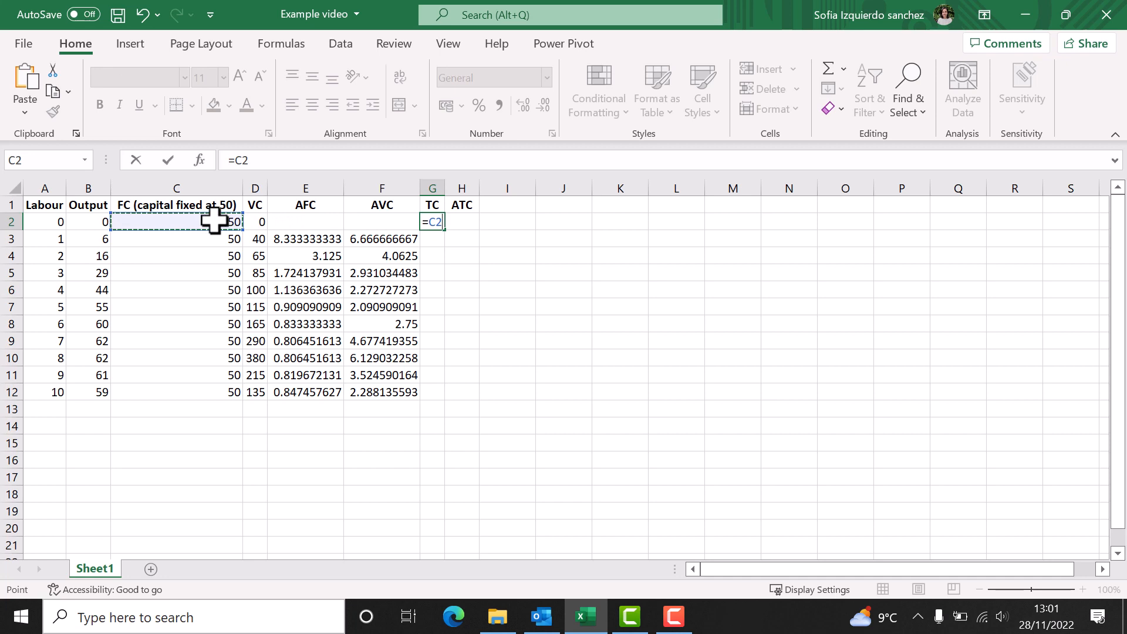
{"action": "type", "text": "+"}
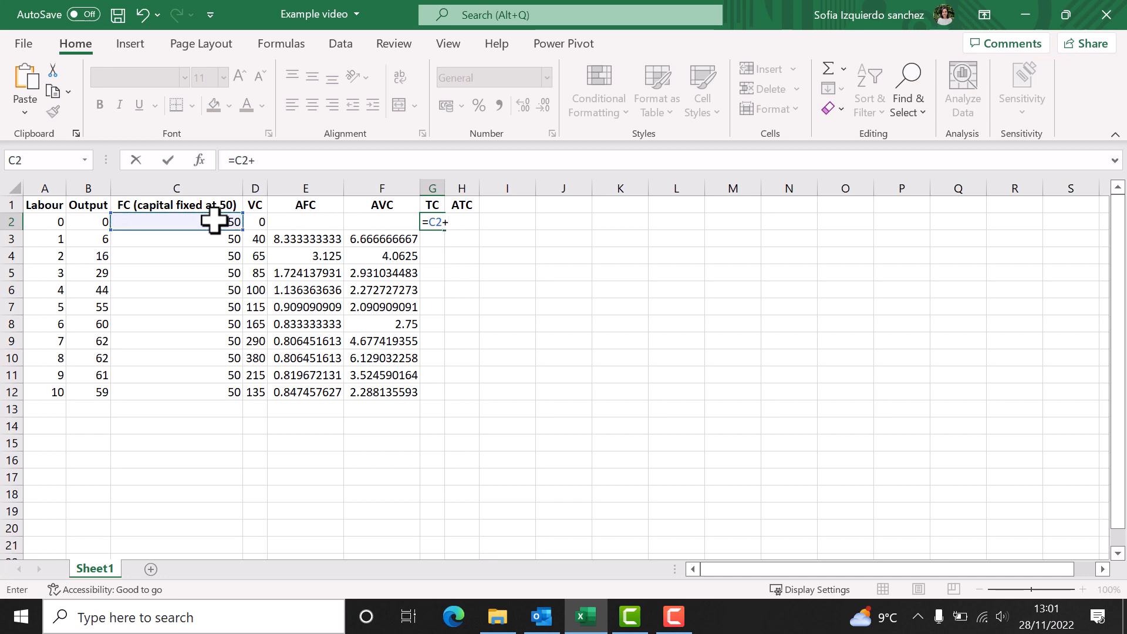
{"action": "left_click", "coordinate": [261, 222]}
{"action": "key", "text": "Return"}
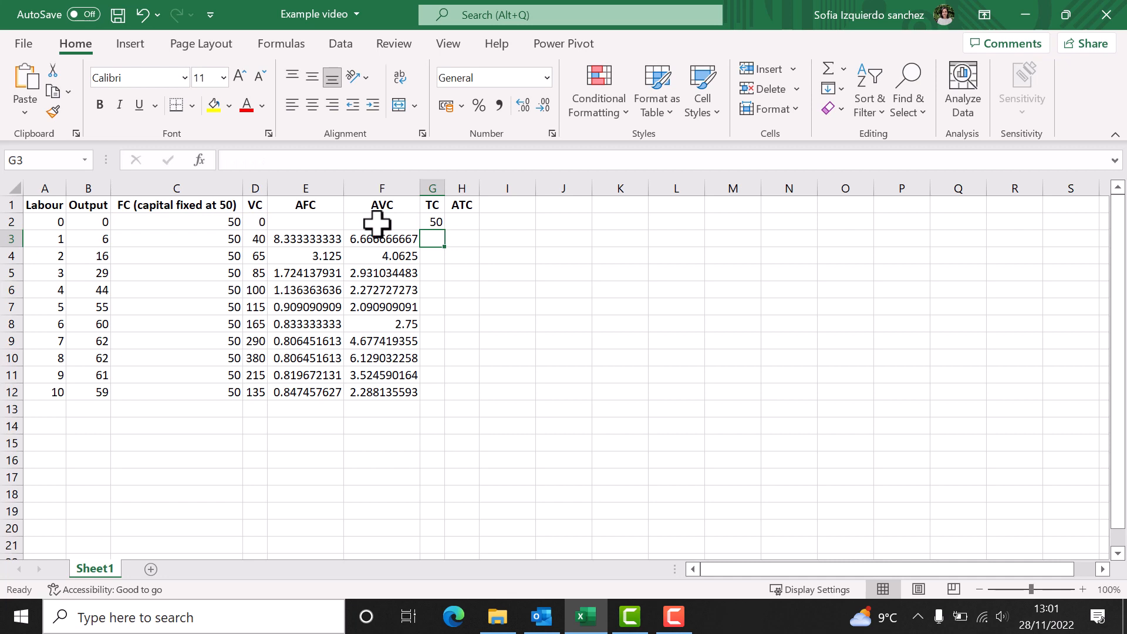
{"action": "left_click", "coordinate": [436, 224]}
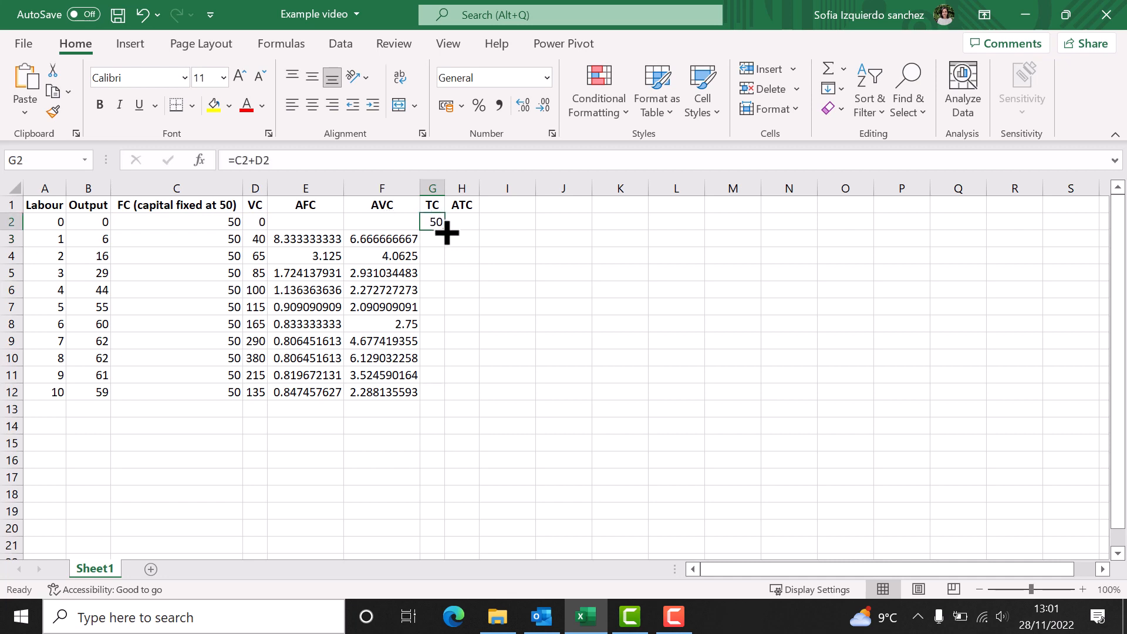
{"action": "double_click", "coordinate": [444, 230]}
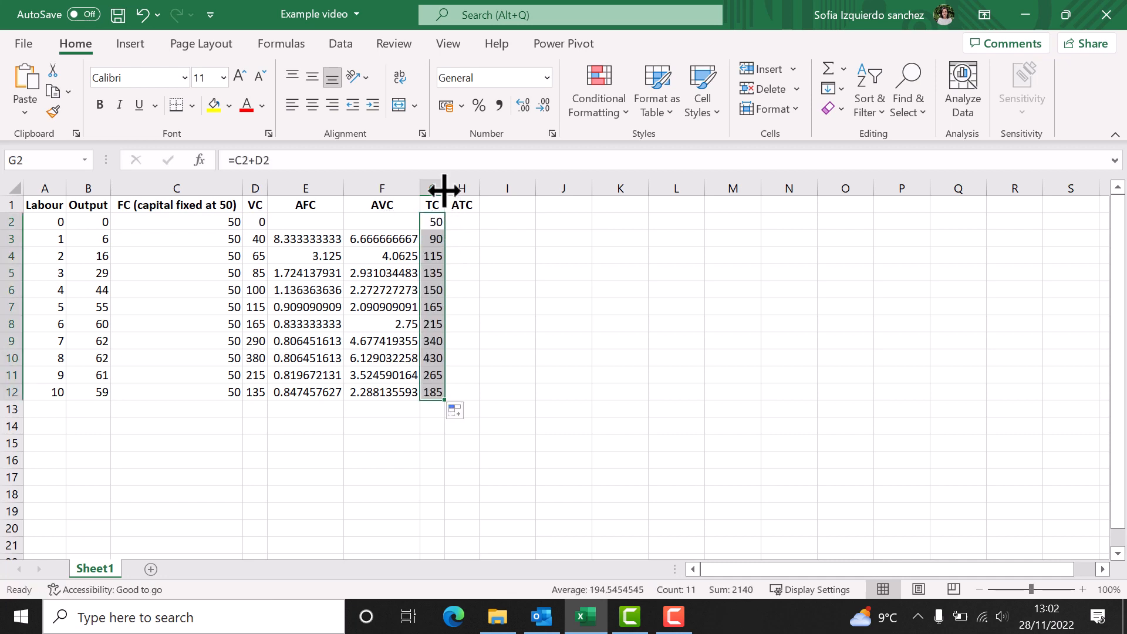
{"action": "left_click", "coordinate": [458, 222]}
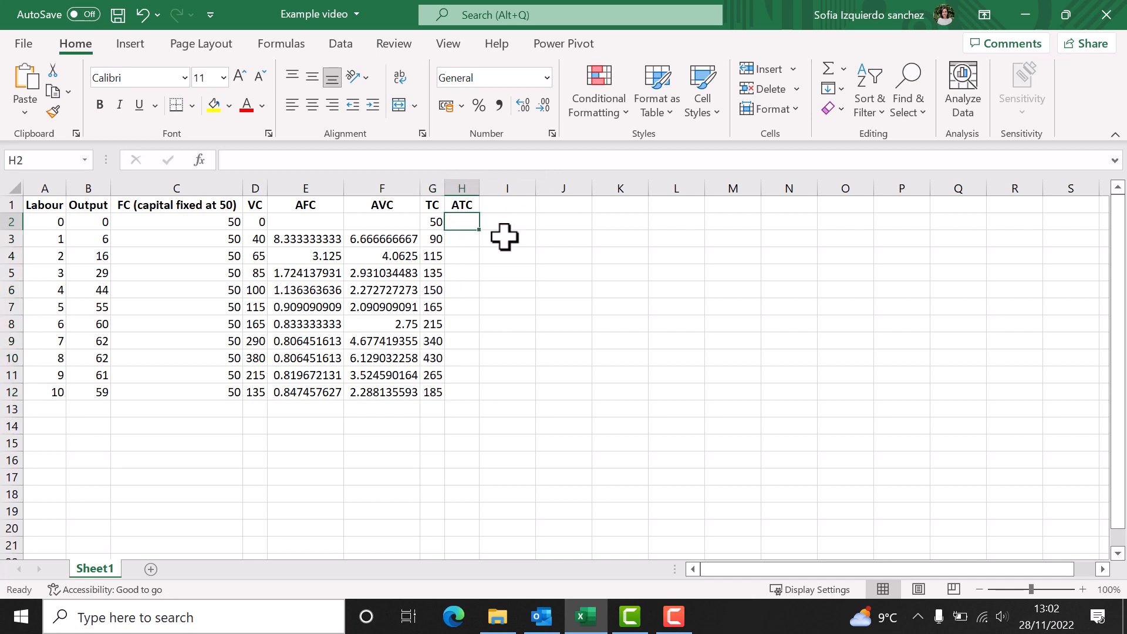
{"action": "left_click", "coordinate": [465, 240]}
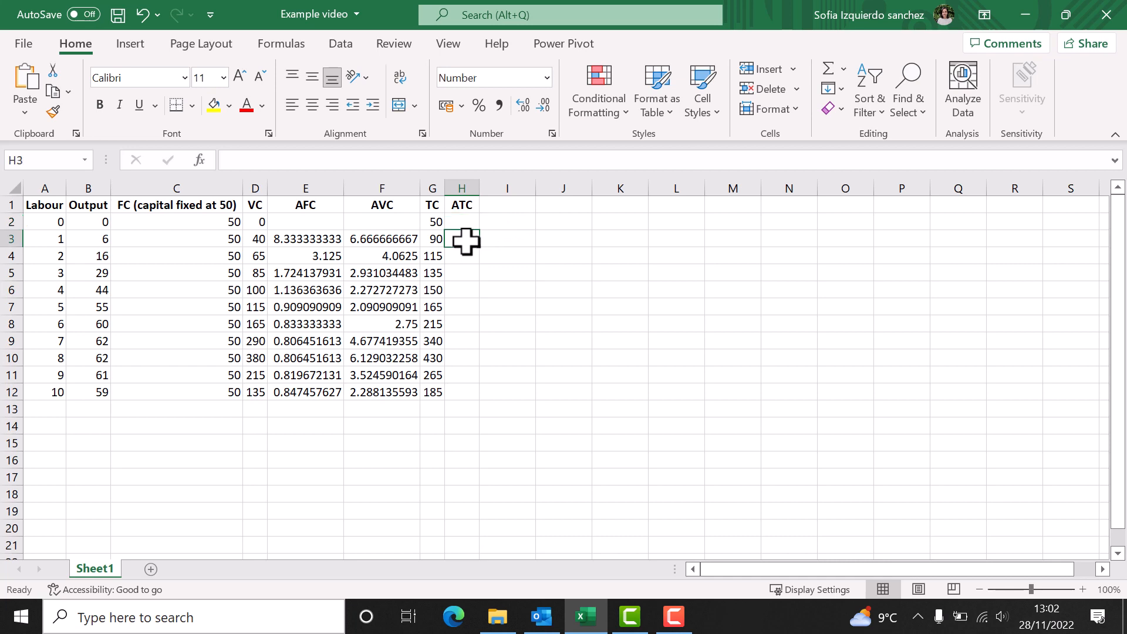
{"action": "left_click", "coordinate": [434, 234]}
{"action": "left_click", "coordinate": [433, 222]}
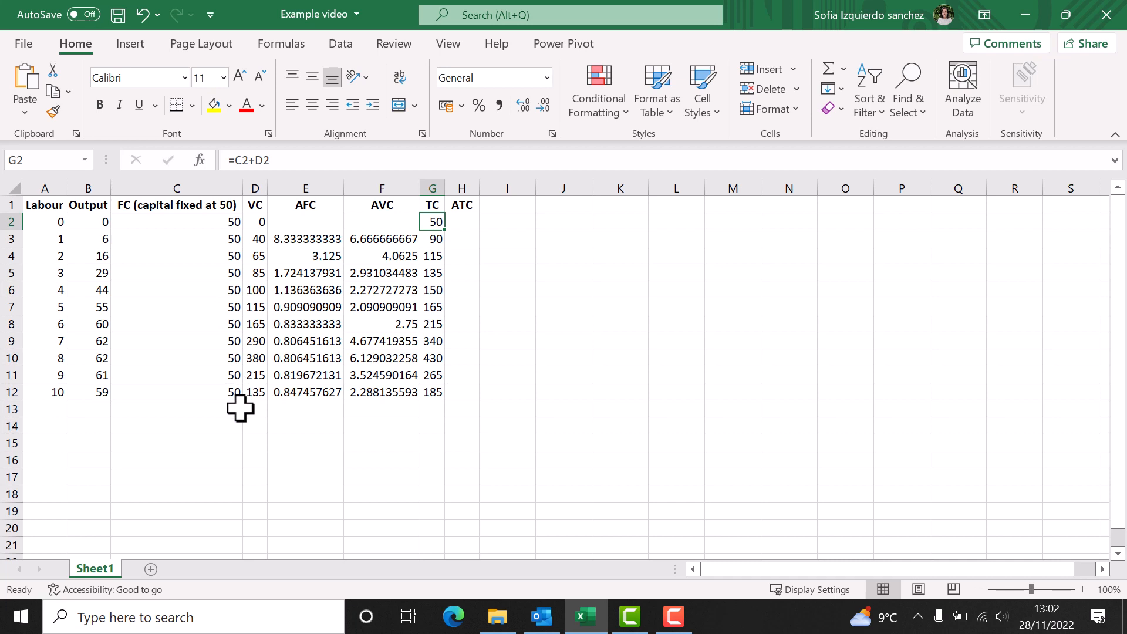
Calculate ATC with =G3/B3 in H3 and fill the formula down to H12.
{"action": "left_click", "coordinate": [462, 239]}
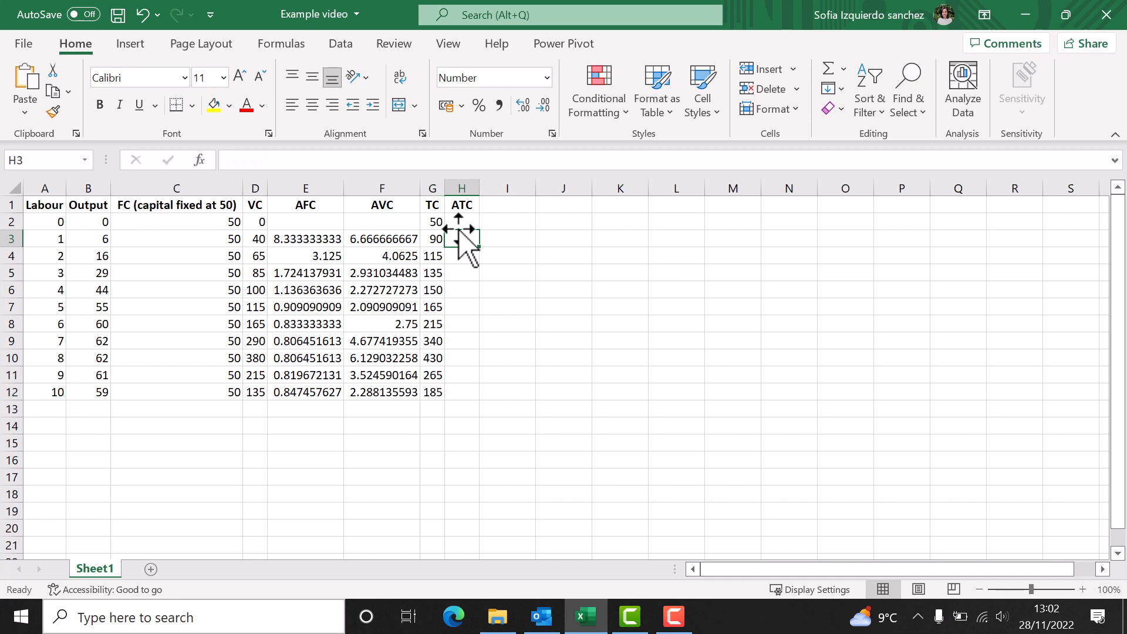
{"action": "type", "text": "="}
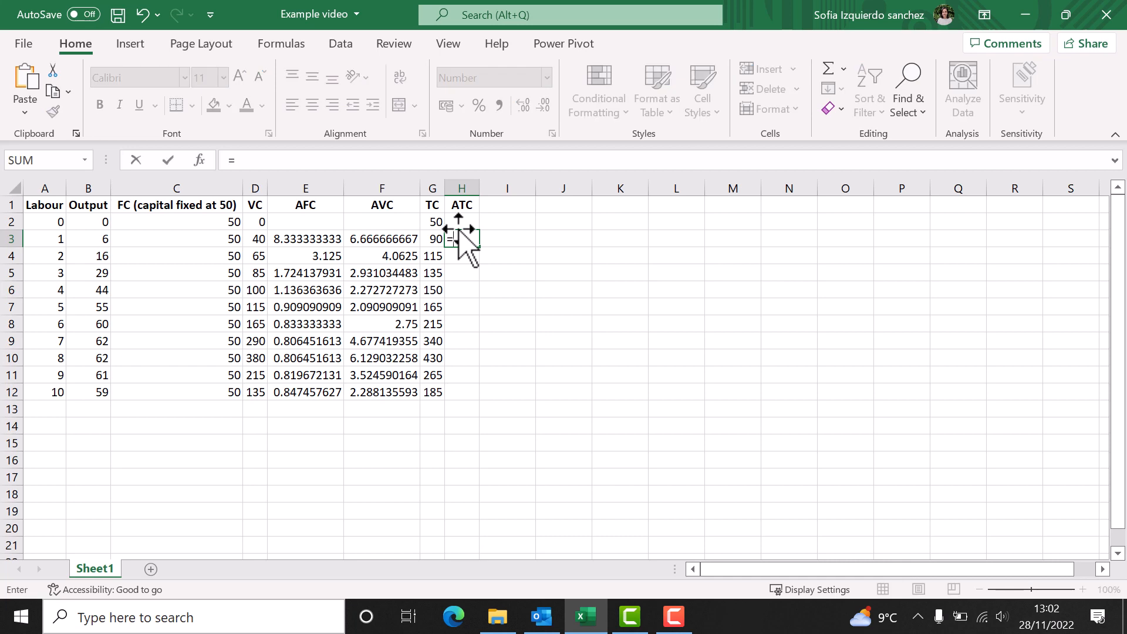
{"action": "left_click", "coordinate": [436, 238]}
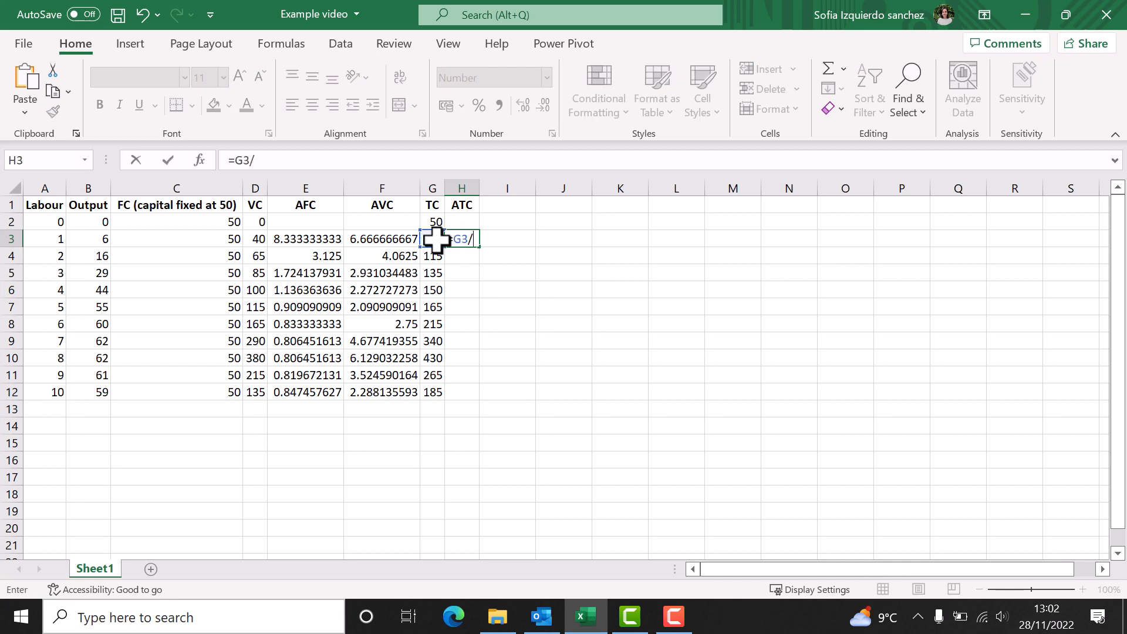
{"action": "left_click", "coordinate": [106, 238]}
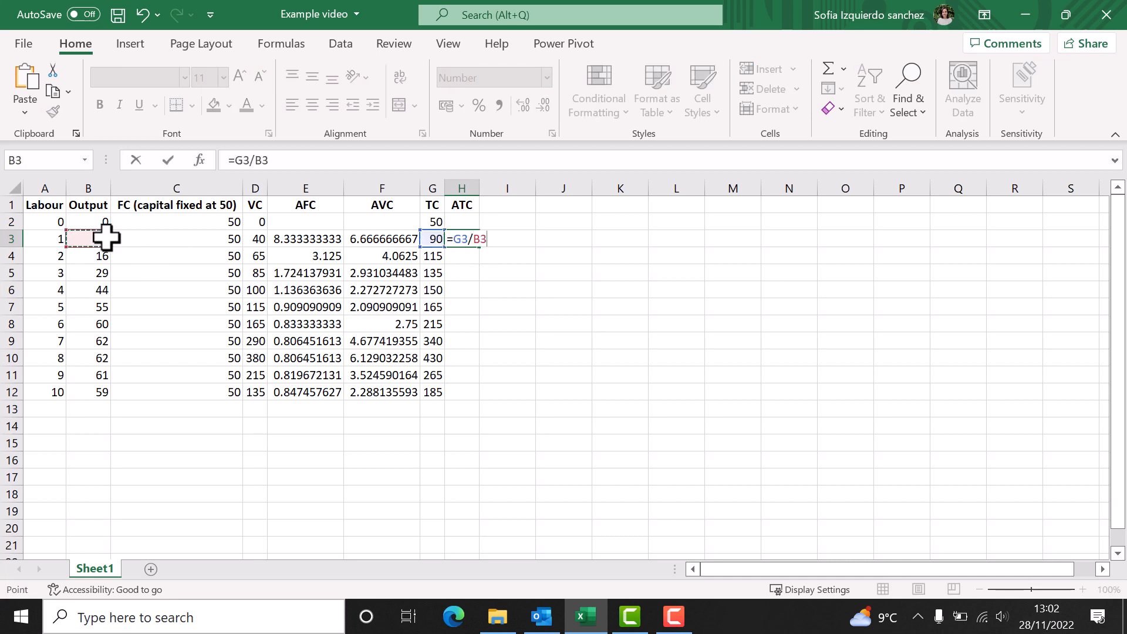
{"action": "key", "text": "Return"}
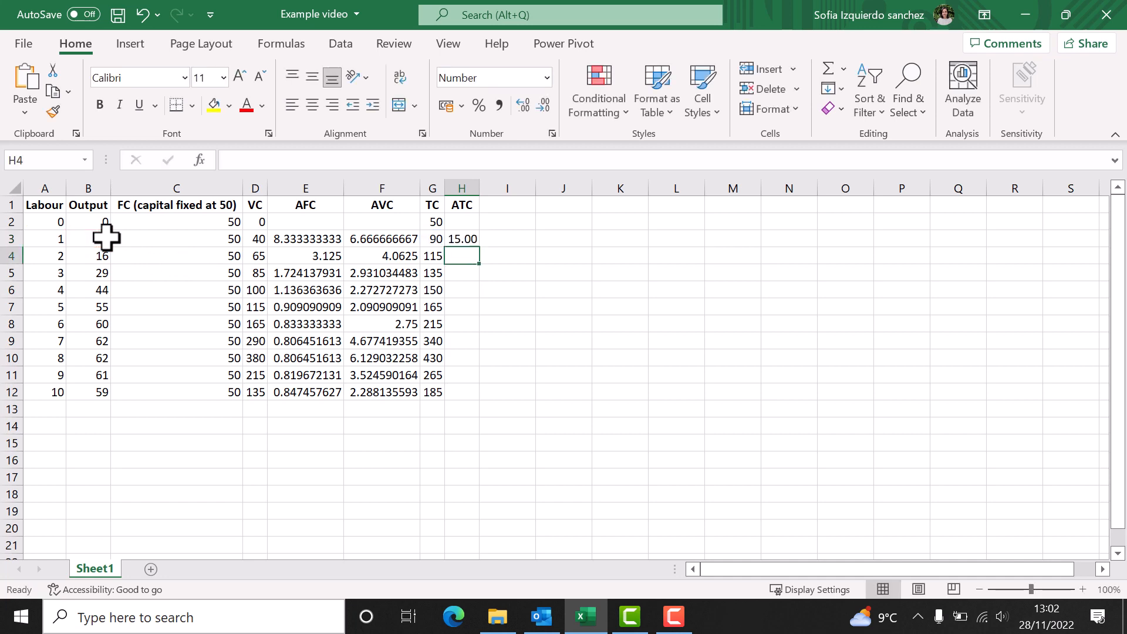
{"action": "left_click", "coordinate": [465, 238]}
{"action": "double_click", "coordinate": [482, 247]}
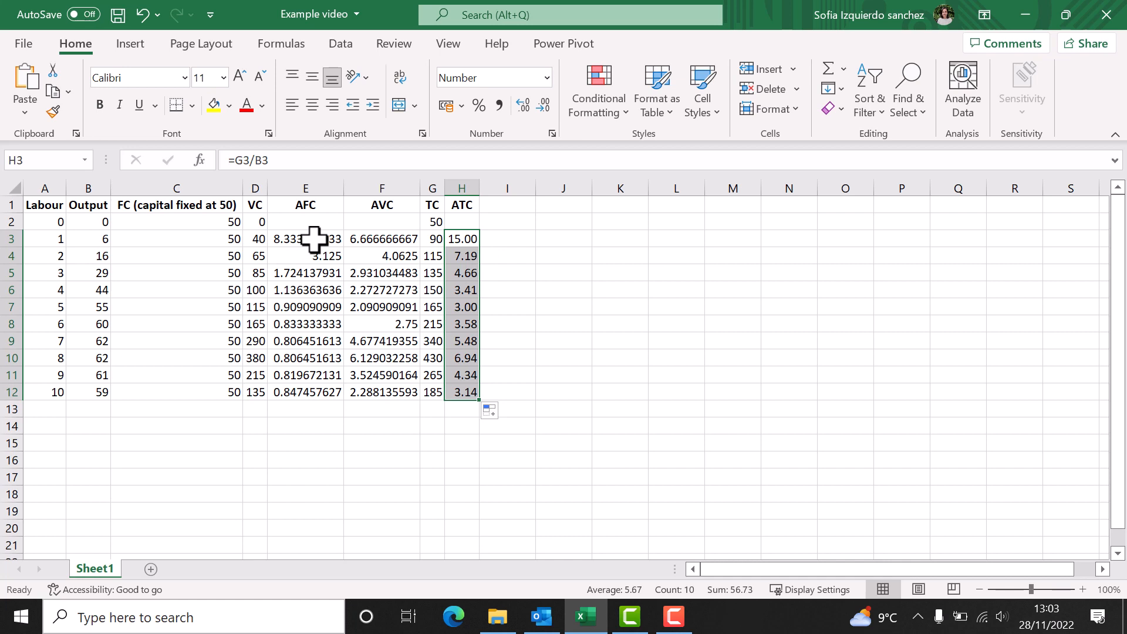
Format the AFC and AVC values in E3:F12 to show two decimal places.
{"action": "left_click_drag", "start_coordinate": [314, 239], "coordinate": [383, 390]}
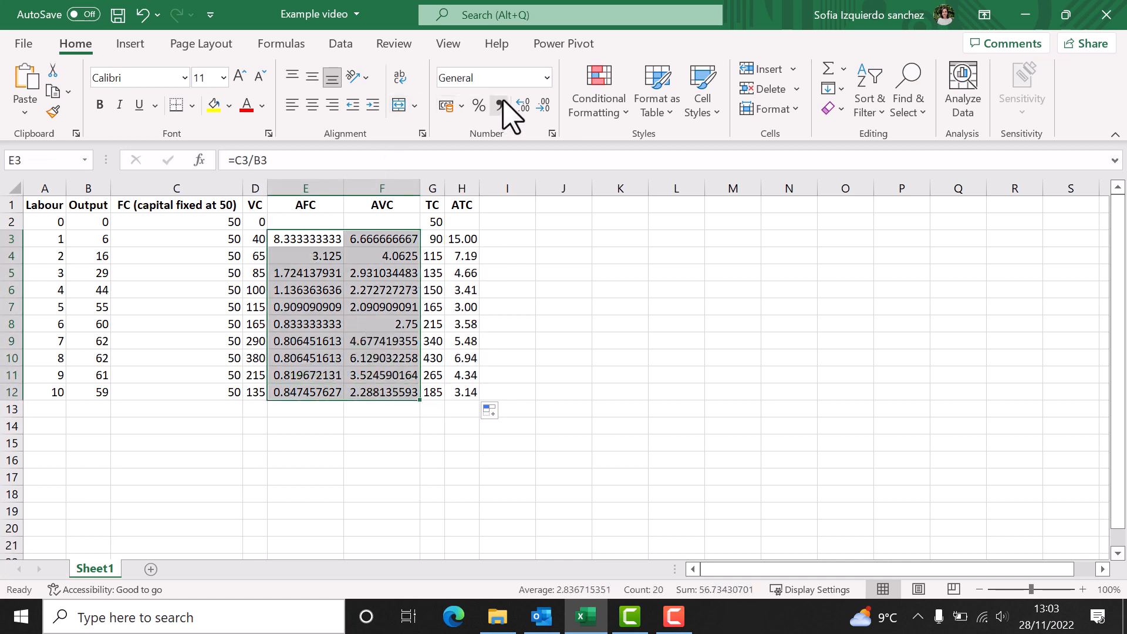
{"action": "left_click", "coordinate": [523, 106]}
{"action": "left_click", "coordinate": [545, 105]}
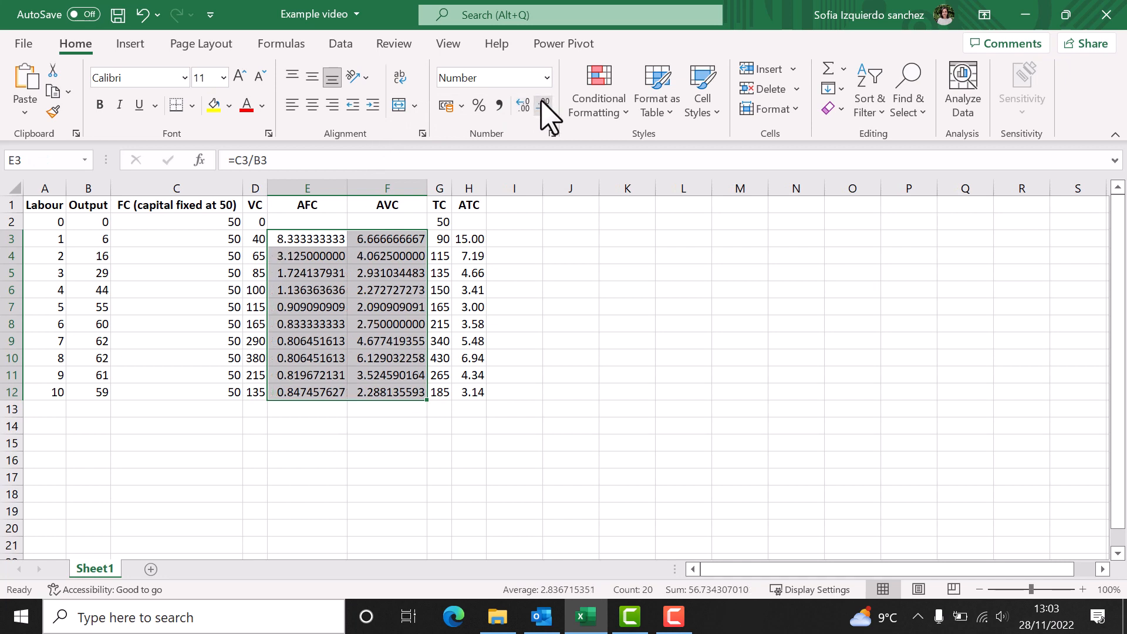
{"action": "left_click", "coordinate": [545, 106]}
{"action": "left_click", "coordinate": [545, 105]}
{"action": "left_click", "coordinate": [544, 106]}
{"action": "left_click", "coordinate": [545, 106]}
{"action": "left_click", "coordinate": [545, 105]}
{"action": "left_click", "coordinate": [545, 105]}
{"action": "left_click", "coordinate": [545, 106]}
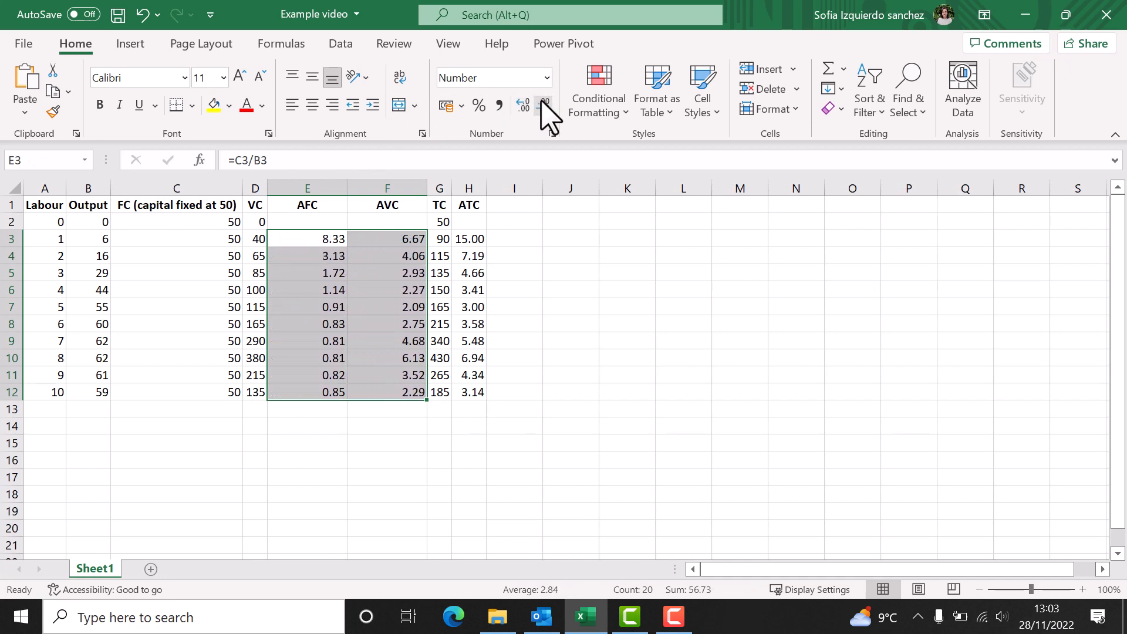
Autofit the widths of the AFC, AVC and FC columns to their contents.
{"action": "left_click", "coordinate": [462, 273]}
{"action": "double_click", "coordinate": [347, 188]}
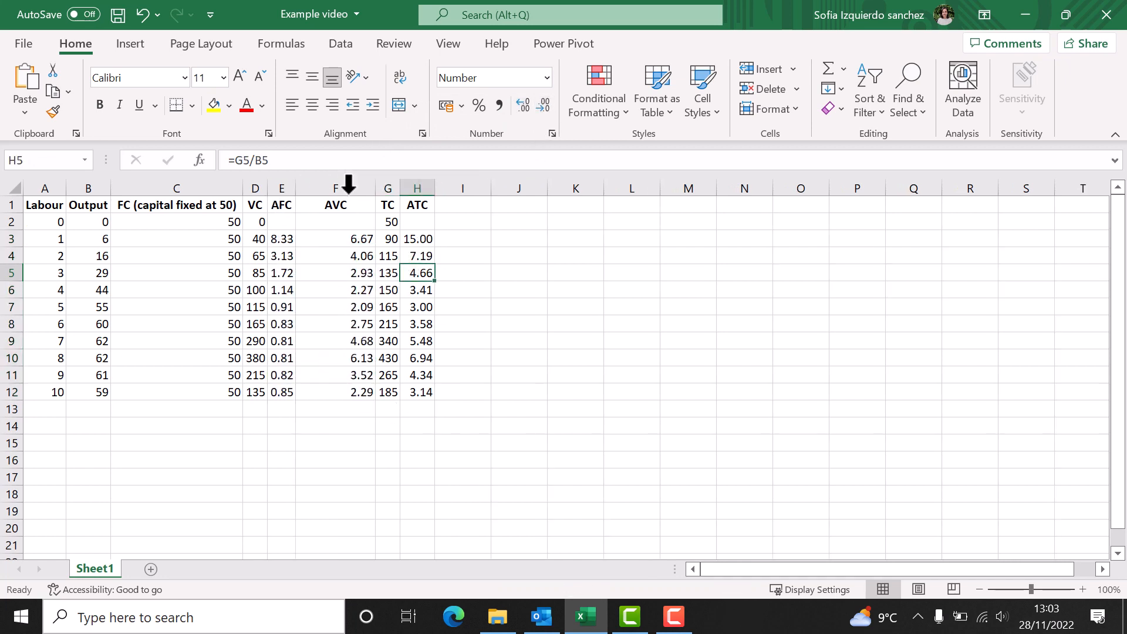
{"action": "double_click", "coordinate": [375, 188]}
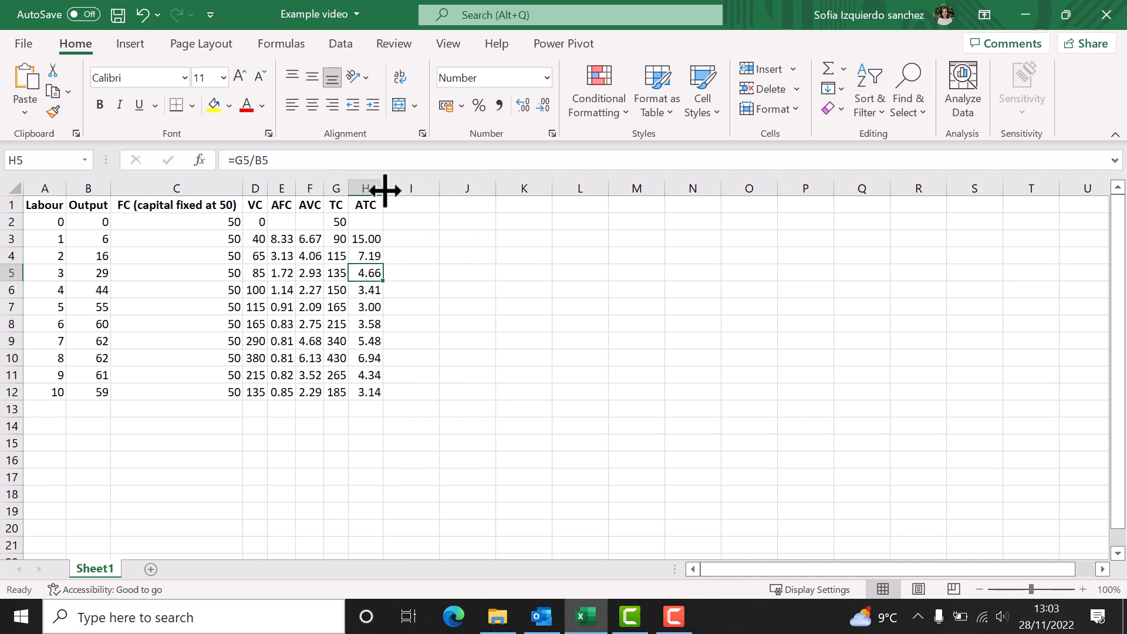
{"action": "left_click", "coordinate": [407, 269]}
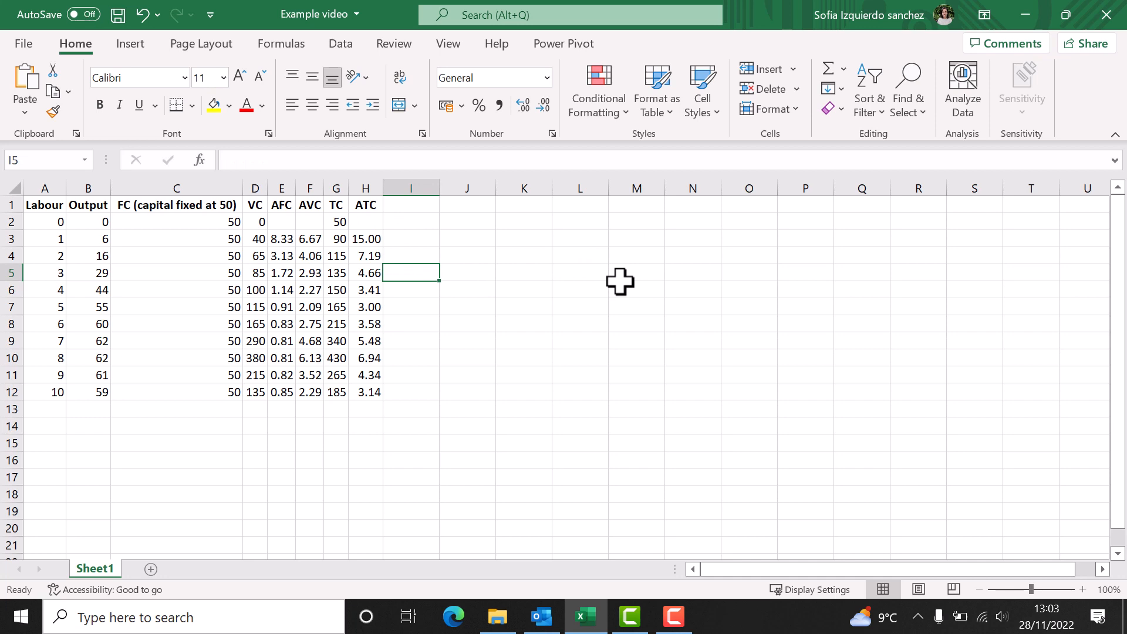
{"action": "double_click", "coordinate": [241, 191]}
{"action": "left_click", "coordinate": [635, 289]}
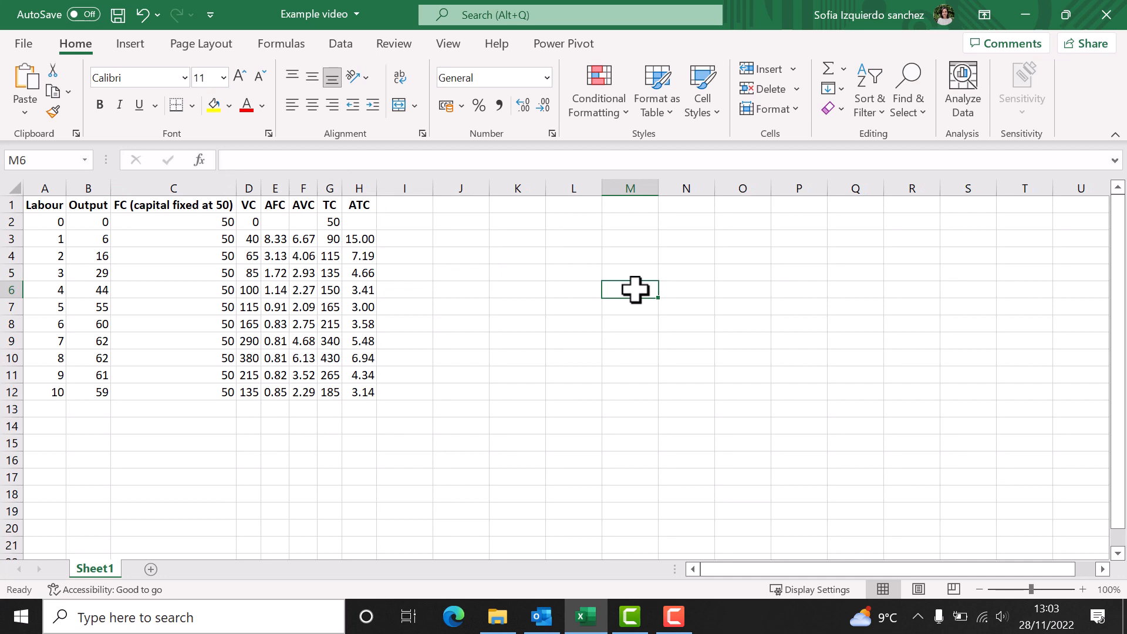
Insert an empty scatter chart with lines and no markers, and place it beside the cost table without covering the data.
{"action": "left_click", "coordinate": [130, 44]}
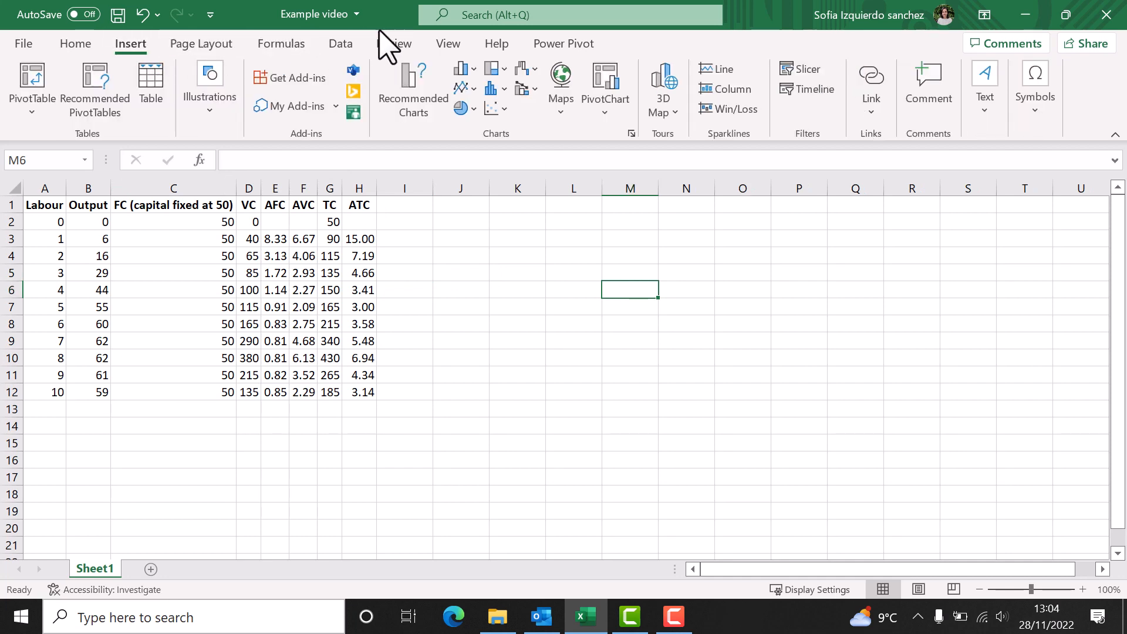
{"action": "left_click", "coordinate": [488, 109]}
{"action": "left_click", "coordinate": [602, 168]}
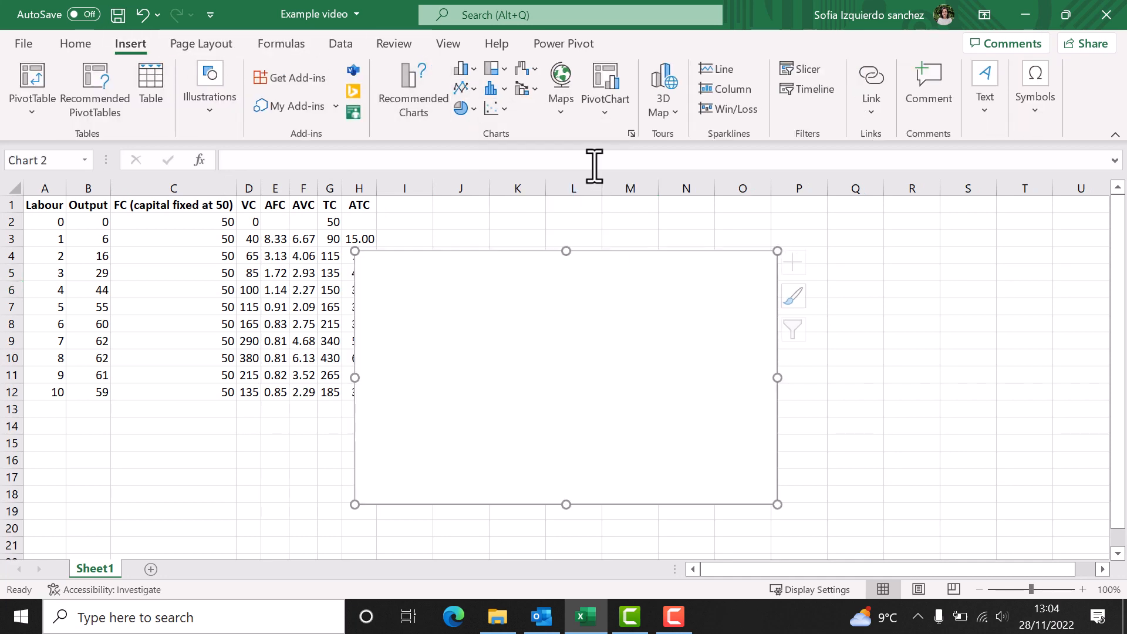
{"action": "left_click_drag", "start_coordinate": [590, 292], "coordinate": [624, 255]}
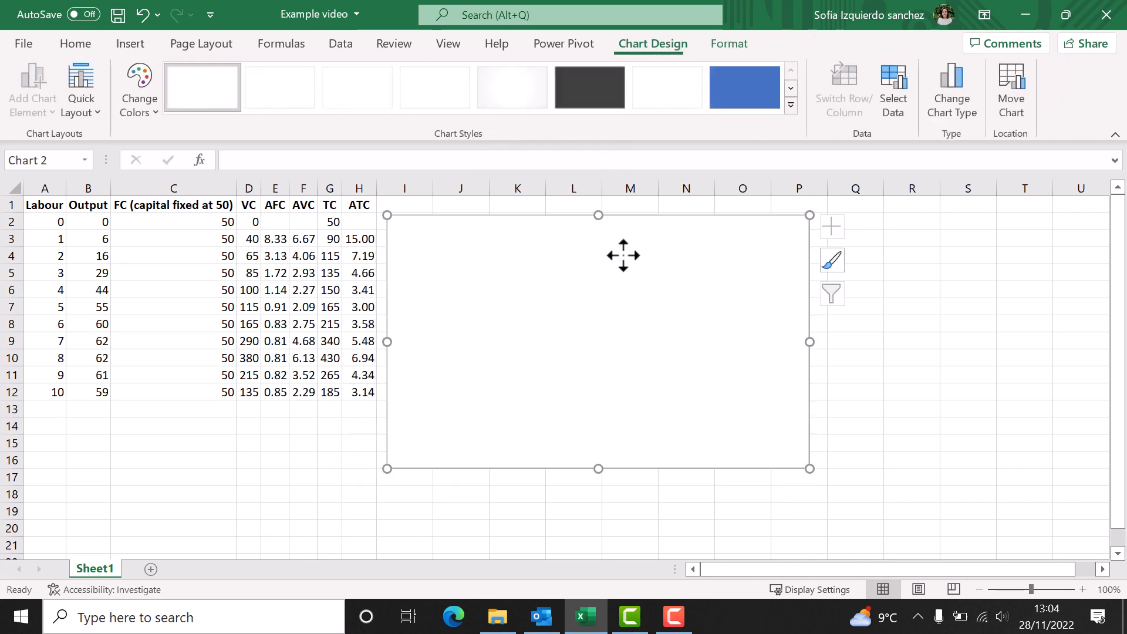
Add a chart series named Fixed Cost with X values from B2:B12 and Y values from C2:C12.
{"action": "right_click", "coordinate": [624, 255]}
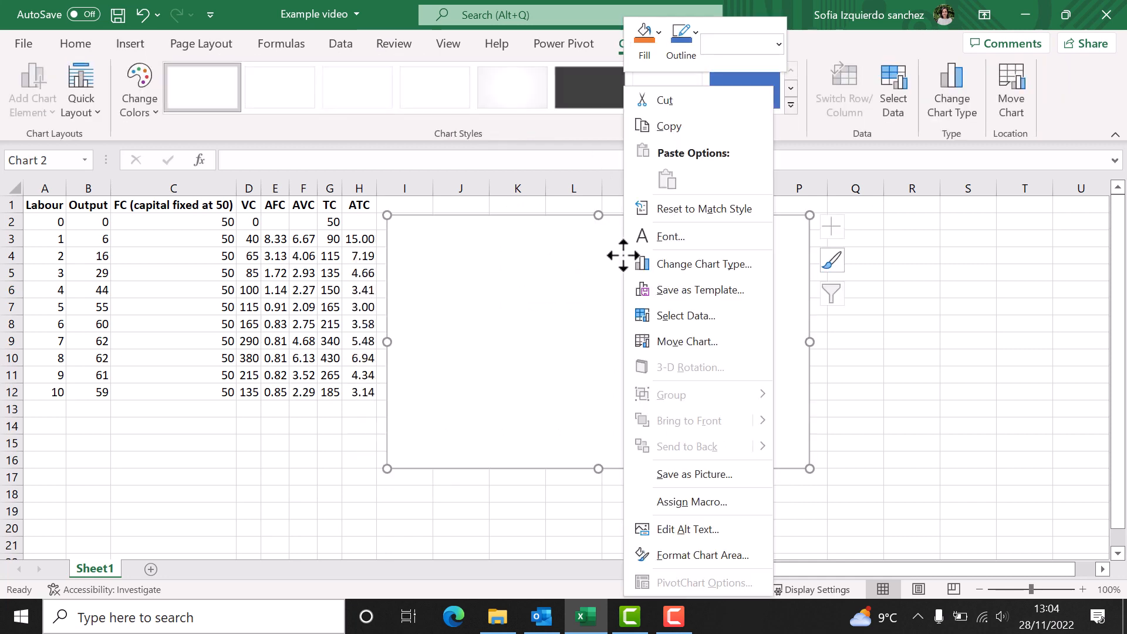
{"action": "left_click", "coordinate": [672, 315]}
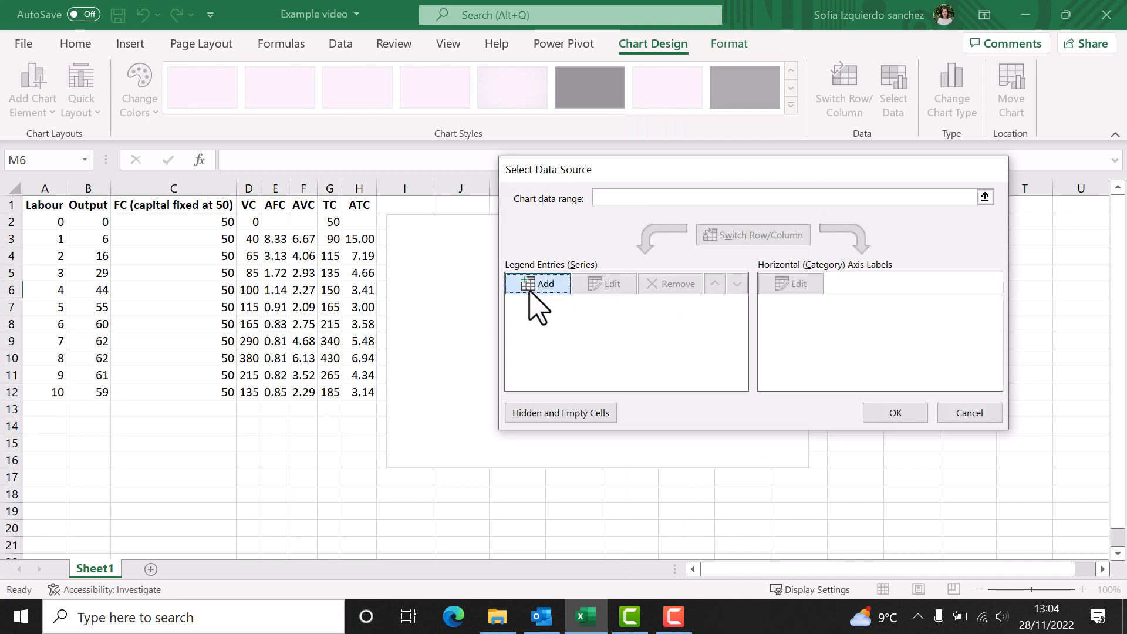
{"action": "left_click", "coordinate": [538, 307]}
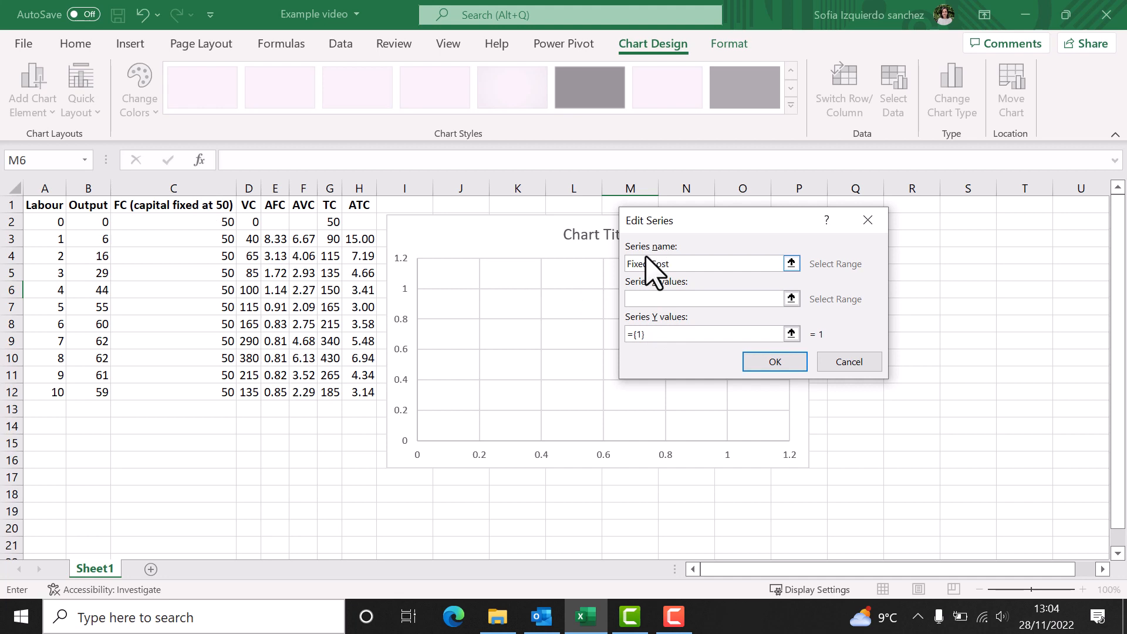
{"action": "left_click", "coordinate": [791, 298]}
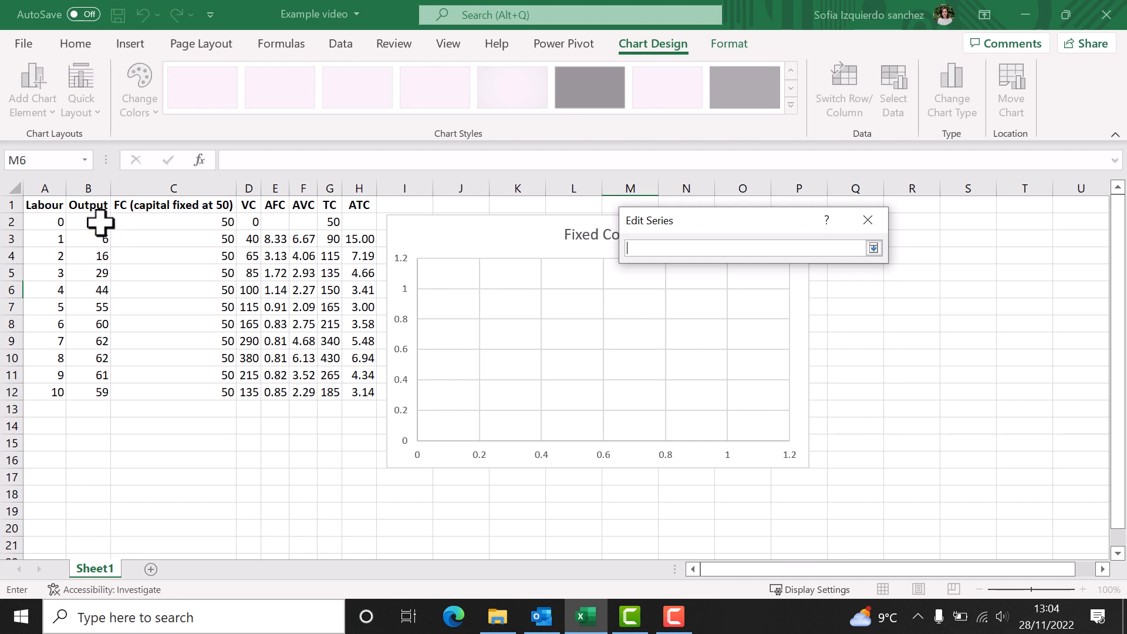
{"action": "left_click_drag", "start_coordinate": [101, 221], "coordinate": [106, 394]}
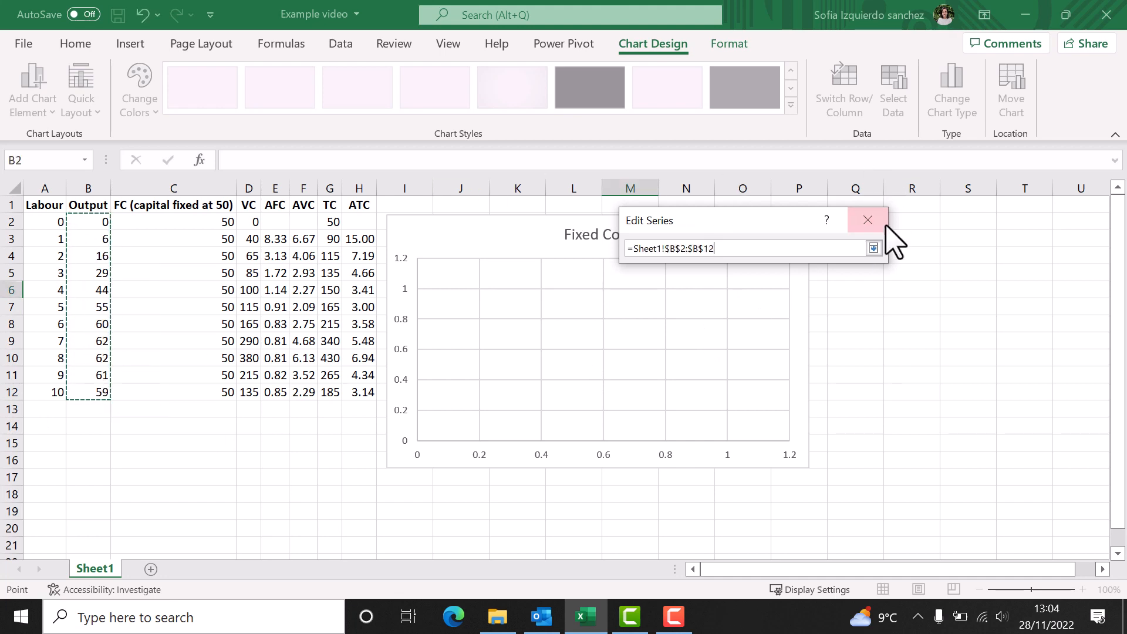
{"action": "left_click", "coordinate": [873, 248]}
{"action": "left_click", "coordinate": [792, 333]}
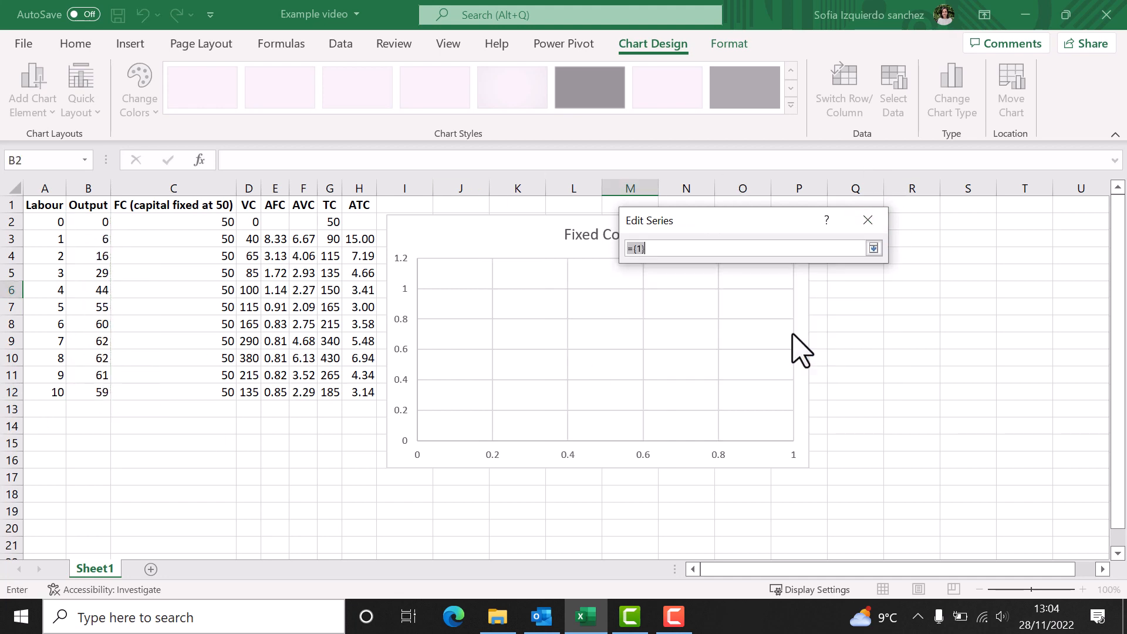
{"action": "left_click_drag", "start_coordinate": [213, 221], "coordinate": [204, 395]}
{"action": "left_click", "coordinate": [874, 248]}
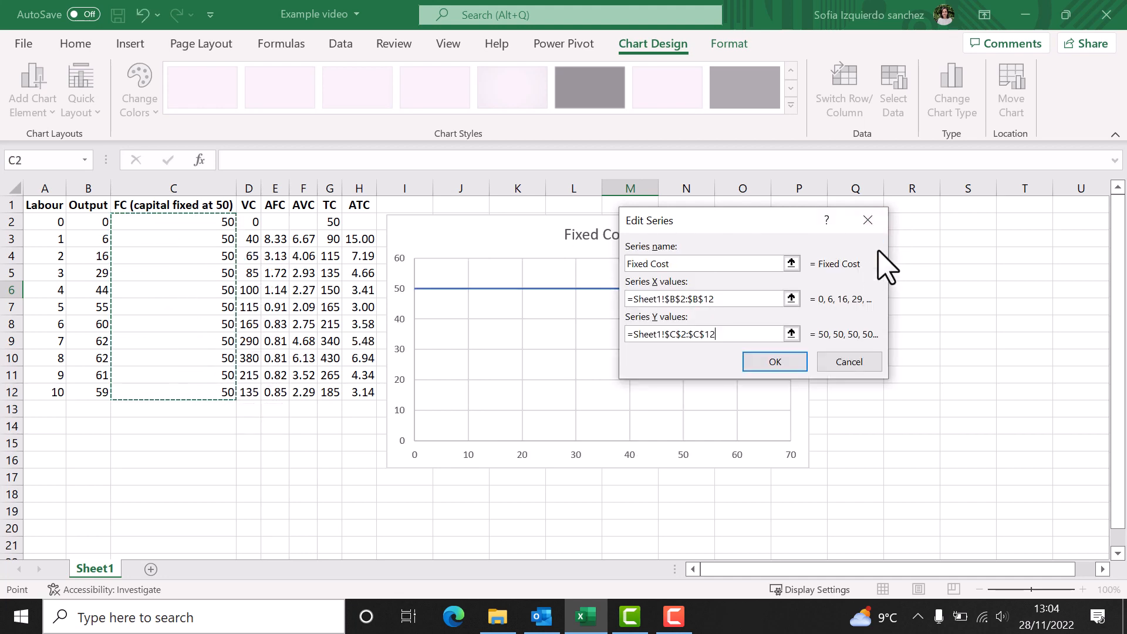
{"action": "left_click", "coordinate": [755, 370]}
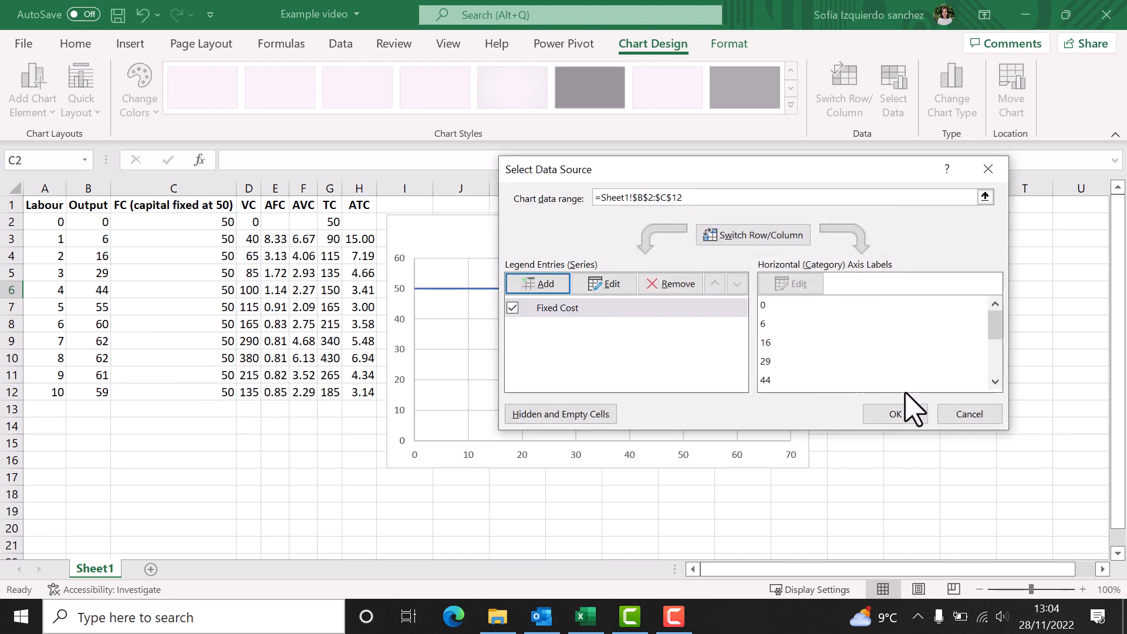
{"action": "left_click", "coordinate": [896, 414]}
Delete the chart's title and move the chart slightly farther from the table.
{"action": "left_click", "coordinate": [612, 237]}
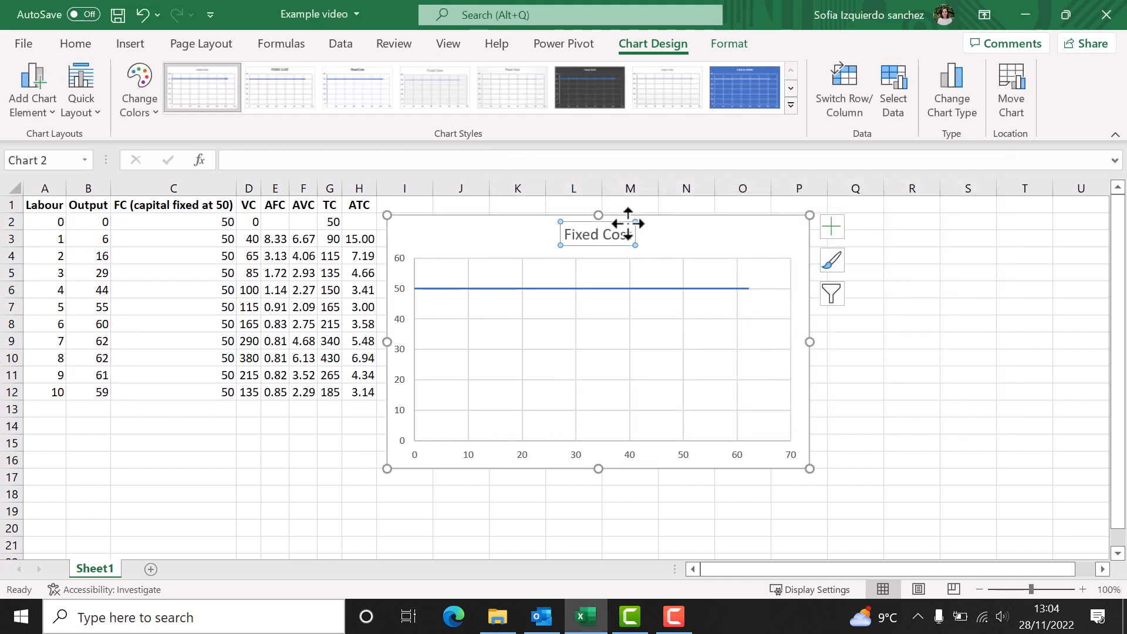
{"action": "key", "text": "Delete"}
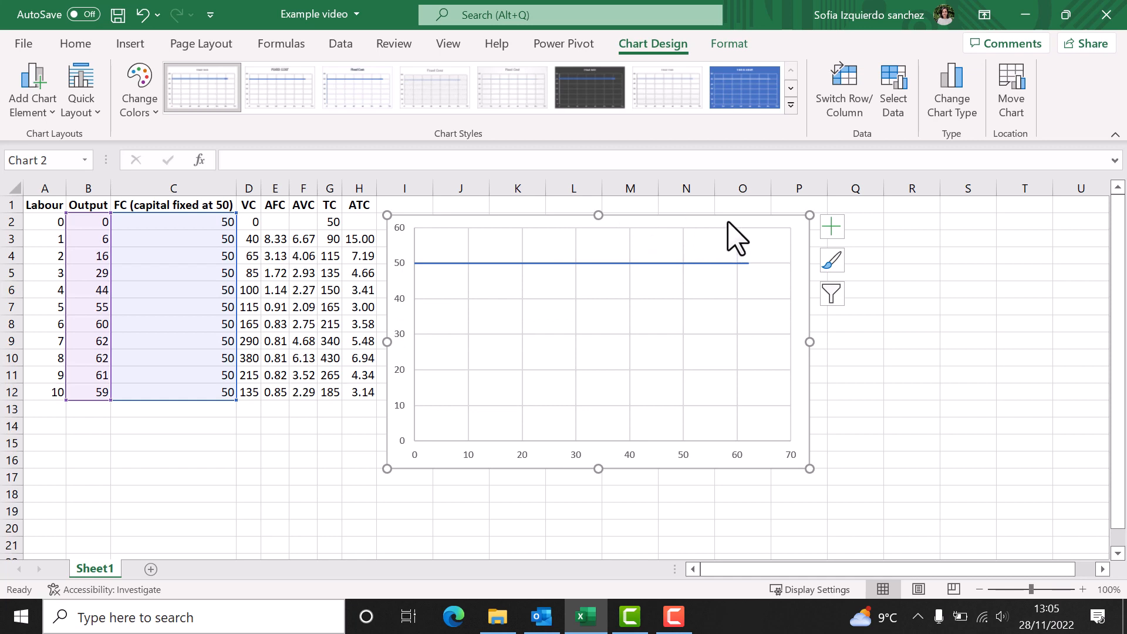
{"action": "left_click_drag", "start_coordinate": [728, 223], "coordinate": [744, 221]}
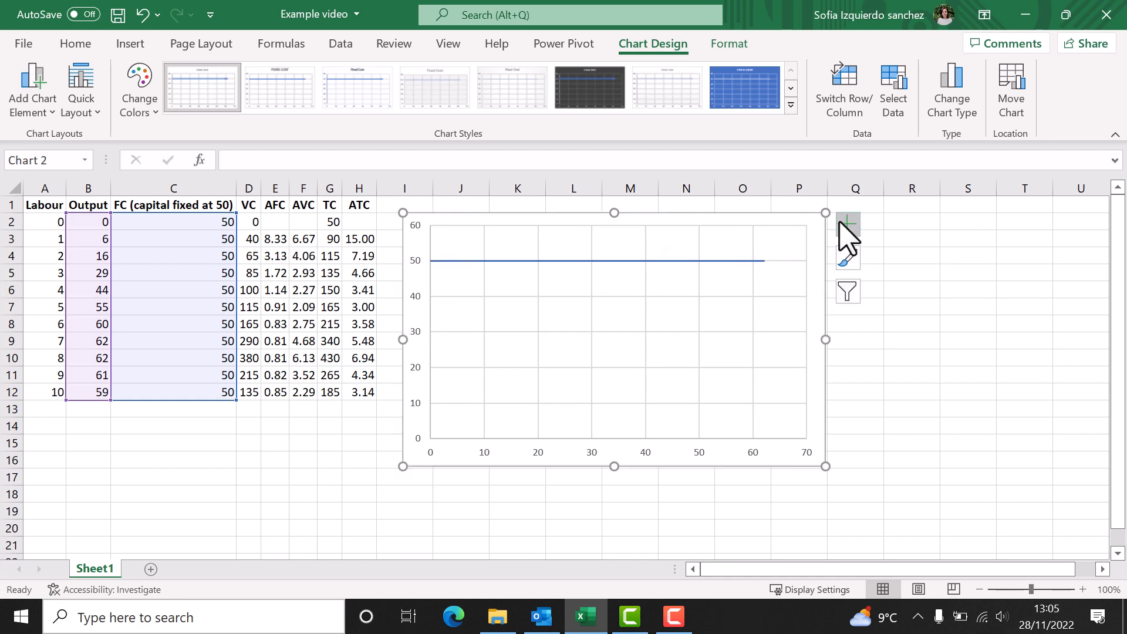
Add axis titles and a legend to the Fixed Cost chart.
{"action": "left_click", "coordinate": [840, 223]}
{"action": "left_click", "coordinate": [886, 270]}
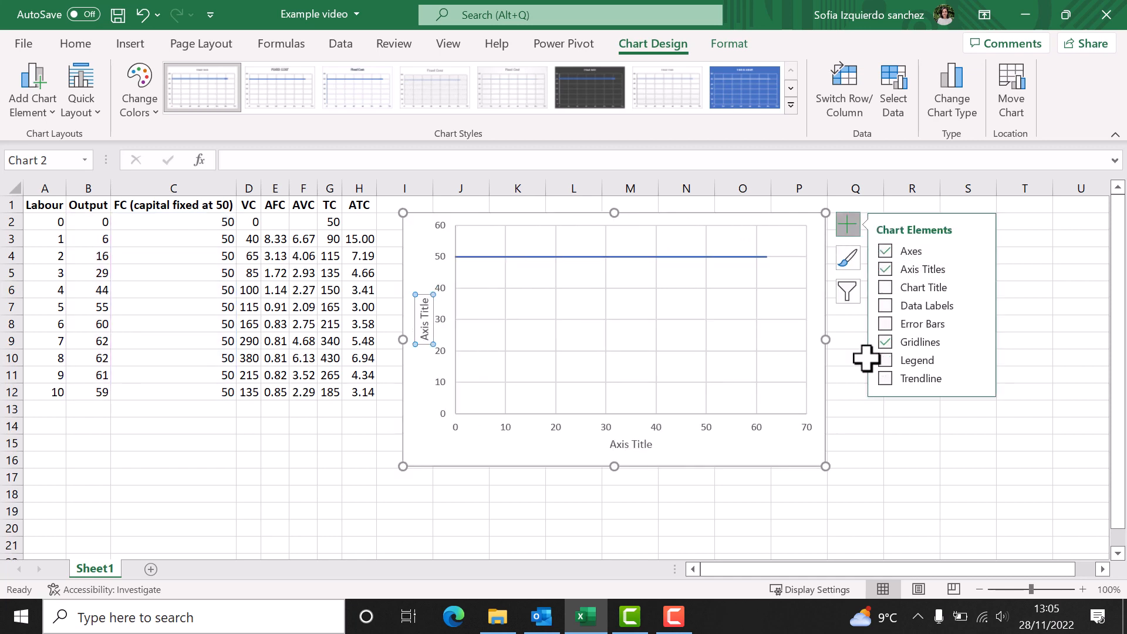
{"action": "left_click", "coordinate": [886, 360]}
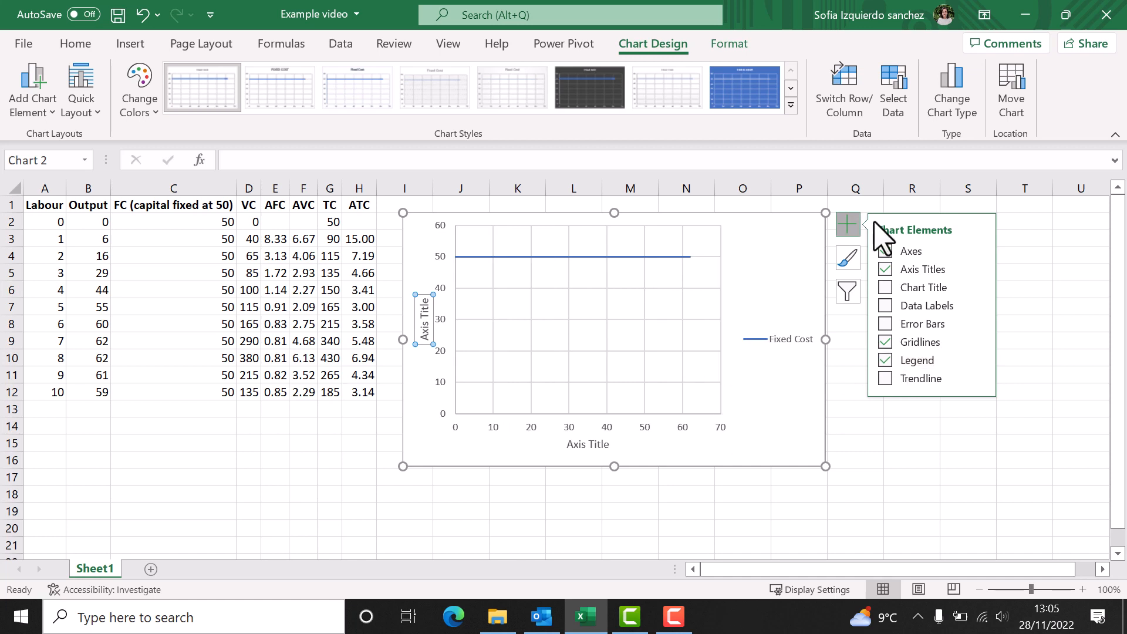
{"action": "left_click", "coordinate": [844, 224]}
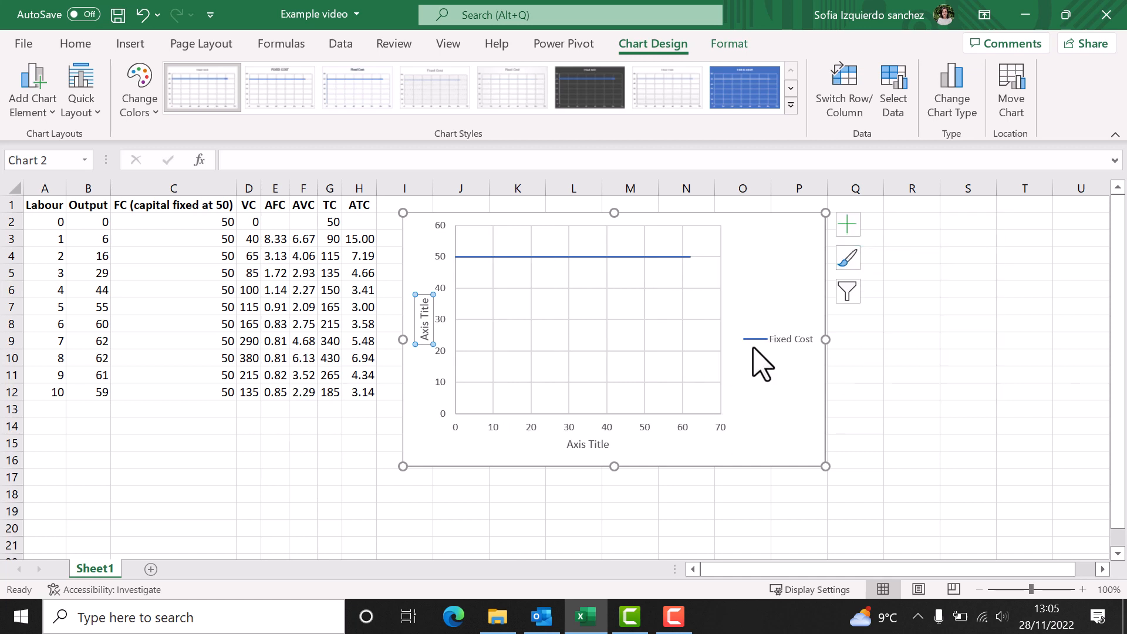
Rename the chart's horizontal axis title to Quantity and the vertical axis title to Costs.
{"action": "left_click", "coordinate": [584, 445]}
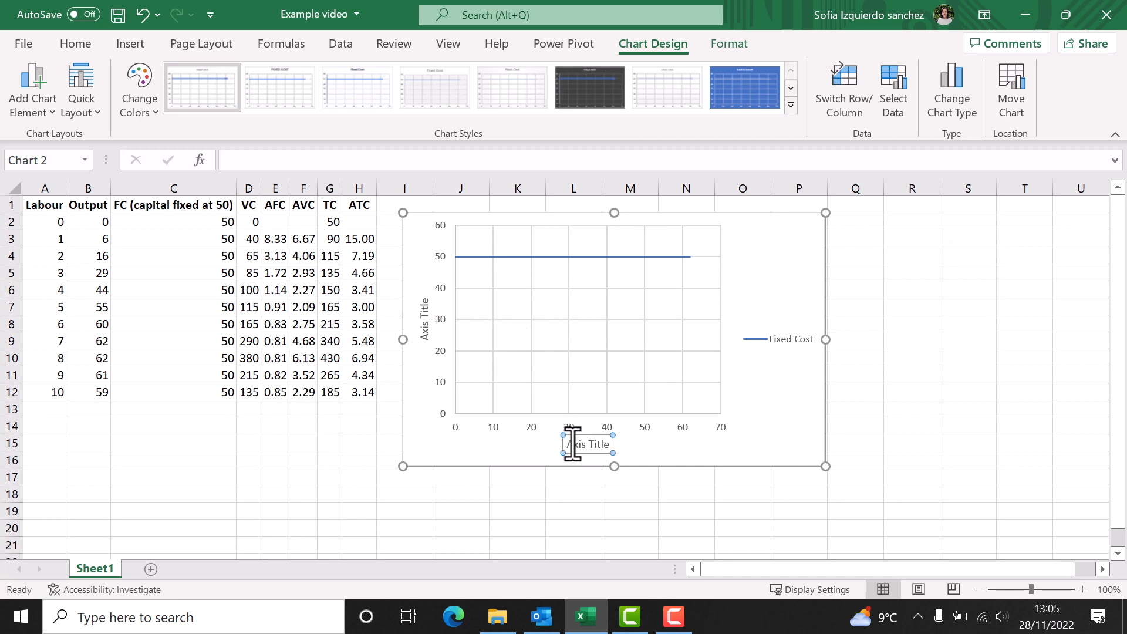
{"action": "left_click_drag", "start_coordinate": [574, 444], "coordinate": [609, 443]}
{"action": "type", "text": "Qu"}
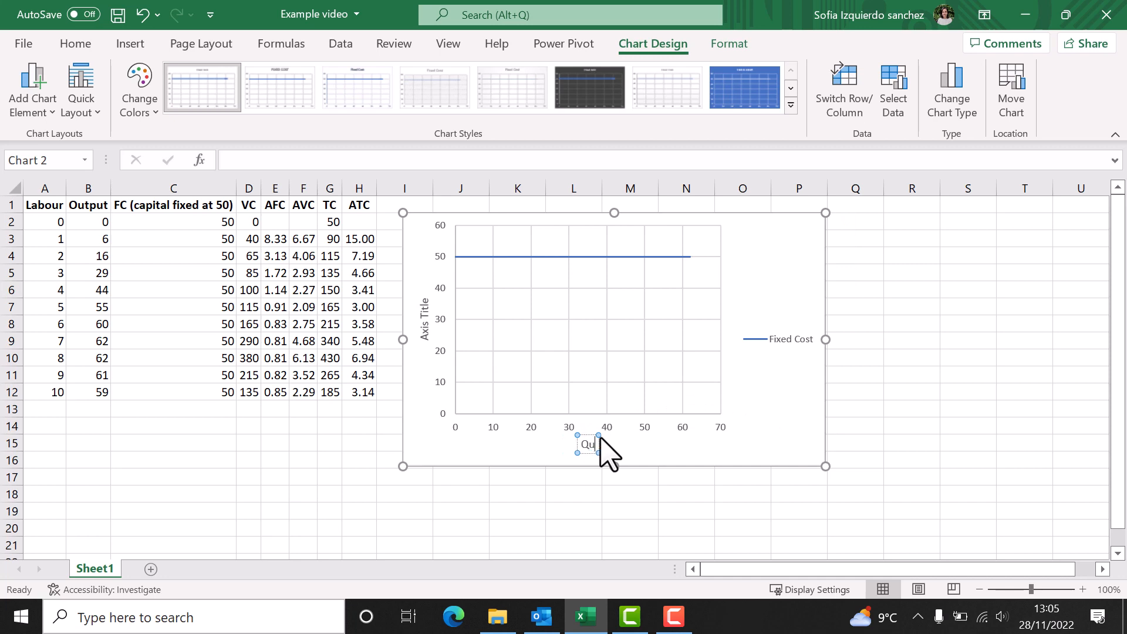
{"action": "type", "text": "antity"}
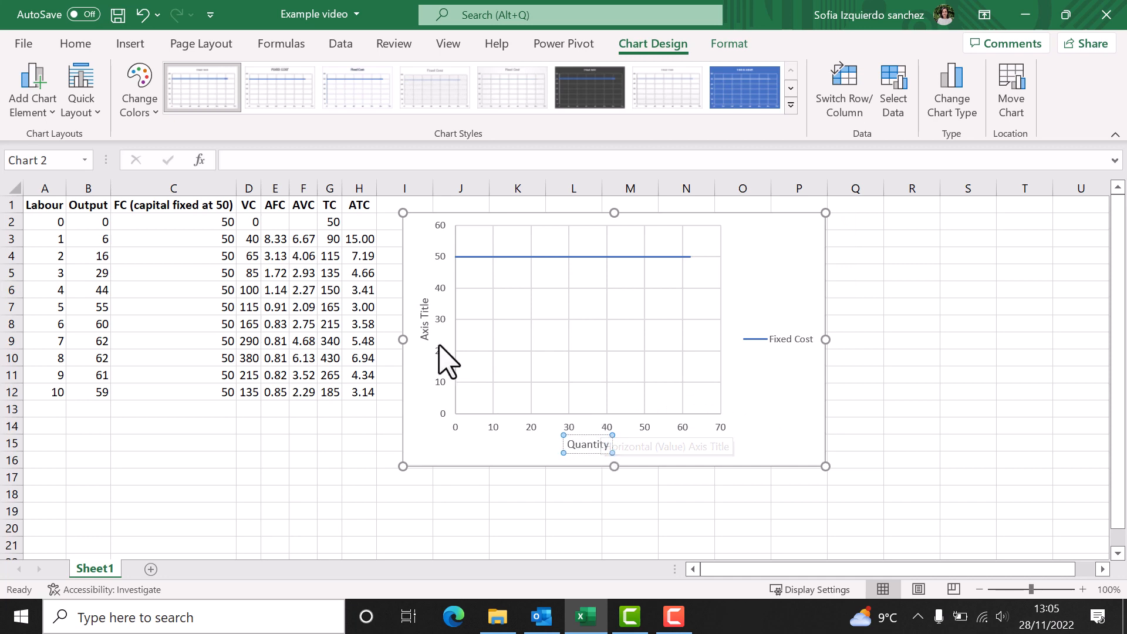
{"action": "left_click", "coordinate": [428, 320]}
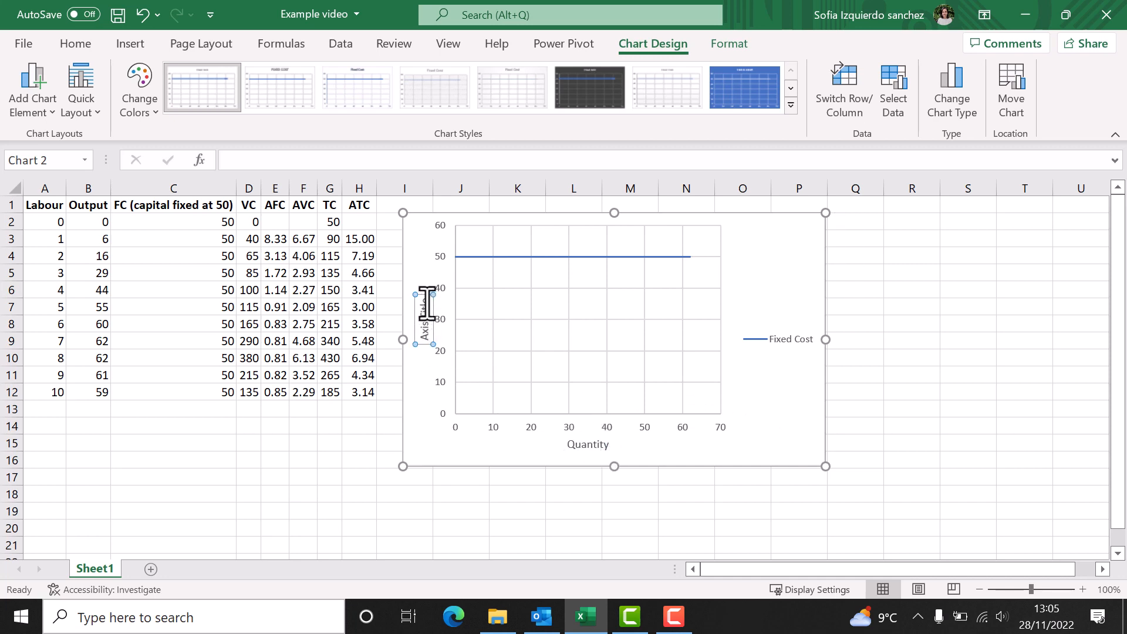
{"action": "left_click_drag", "start_coordinate": [428, 293], "coordinate": [436, 351]}
{"action": "type", "text": "Costs"}
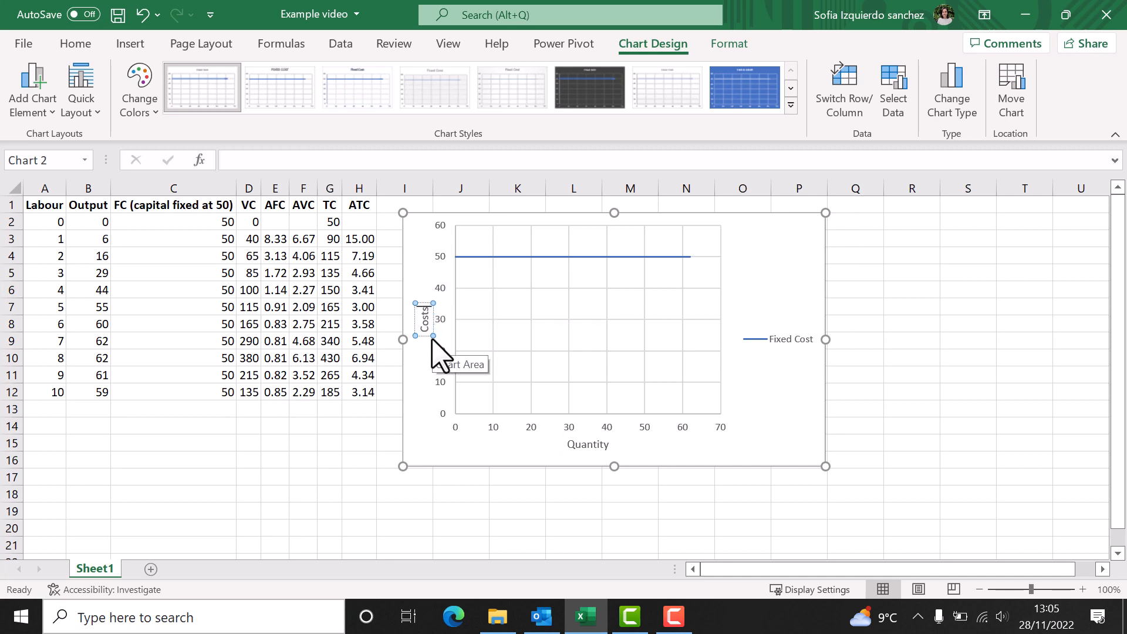
Add a chart series named Variable Cost with X values from B2:B12 and Y values from D2:D12.
{"action": "right_click", "coordinate": [795, 286]}
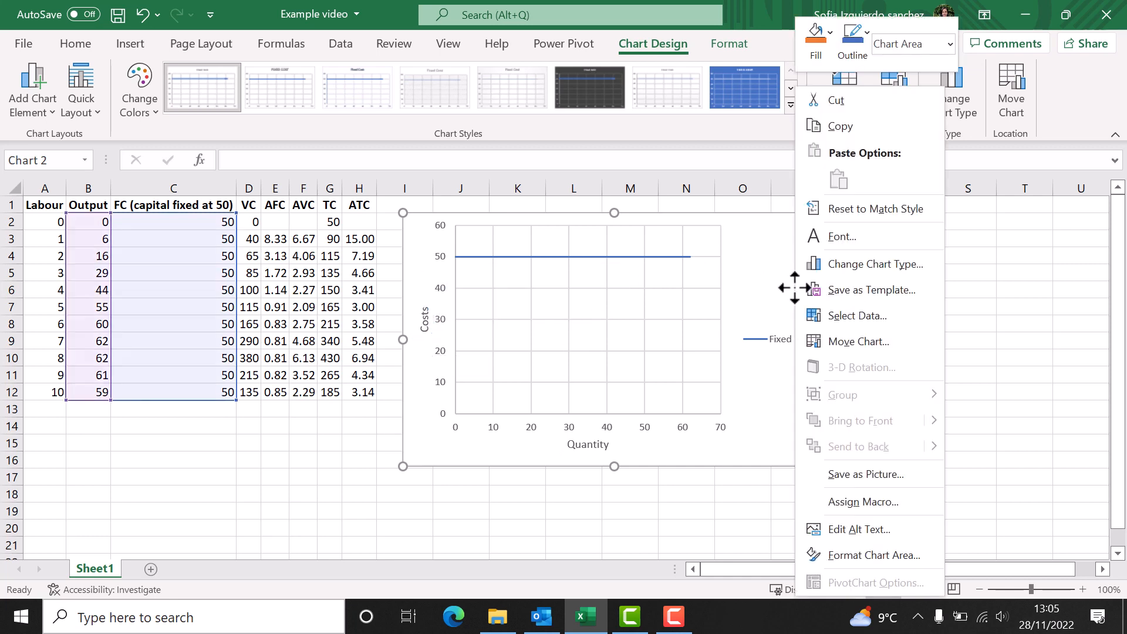
{"action": "left_click", "coordinate": [878, 318]}
{"action": "left_click_drag", "start_coordinate": [707, 168], "coordinate": [722, 182]}
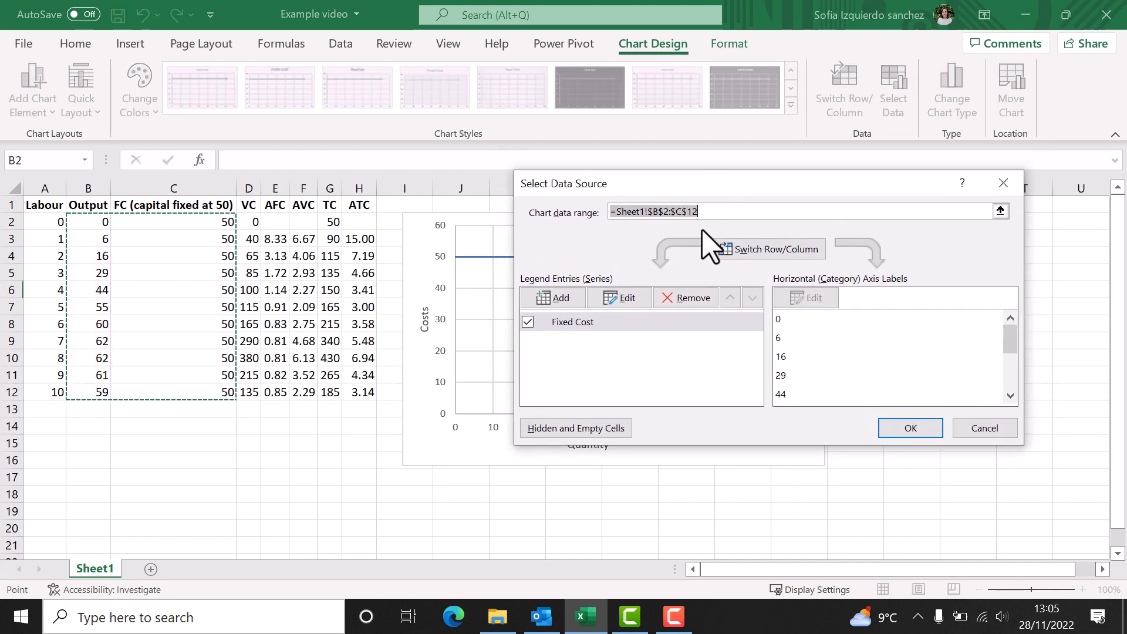
{"action": "left_click", "coordinate": [563, 298]}
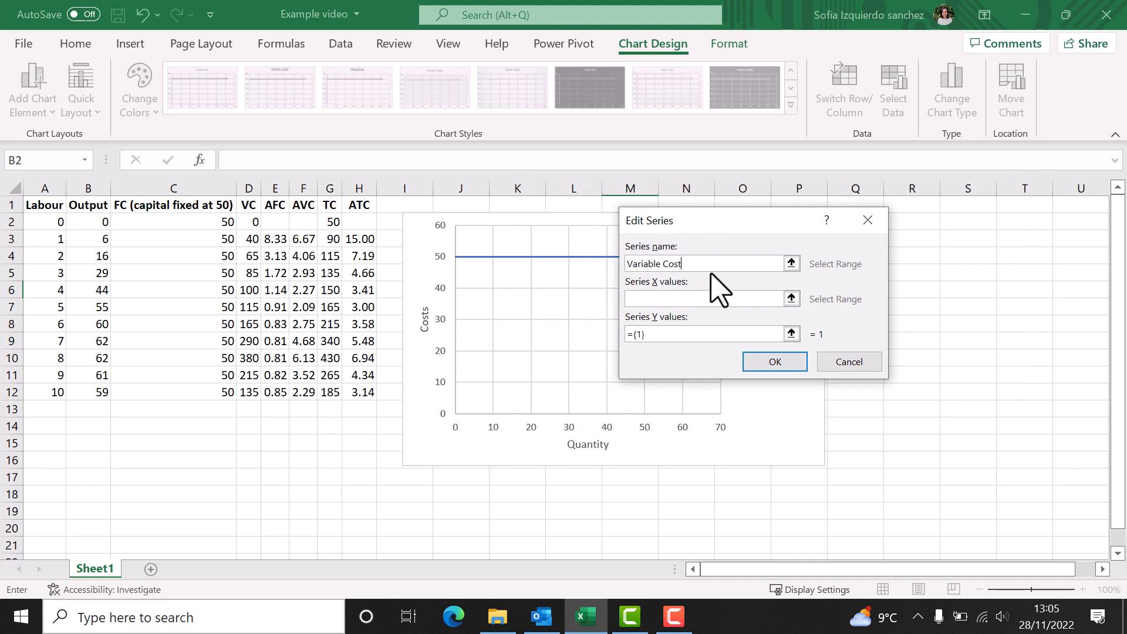
{"action": "left_click", "coordinate": [791, 299]}
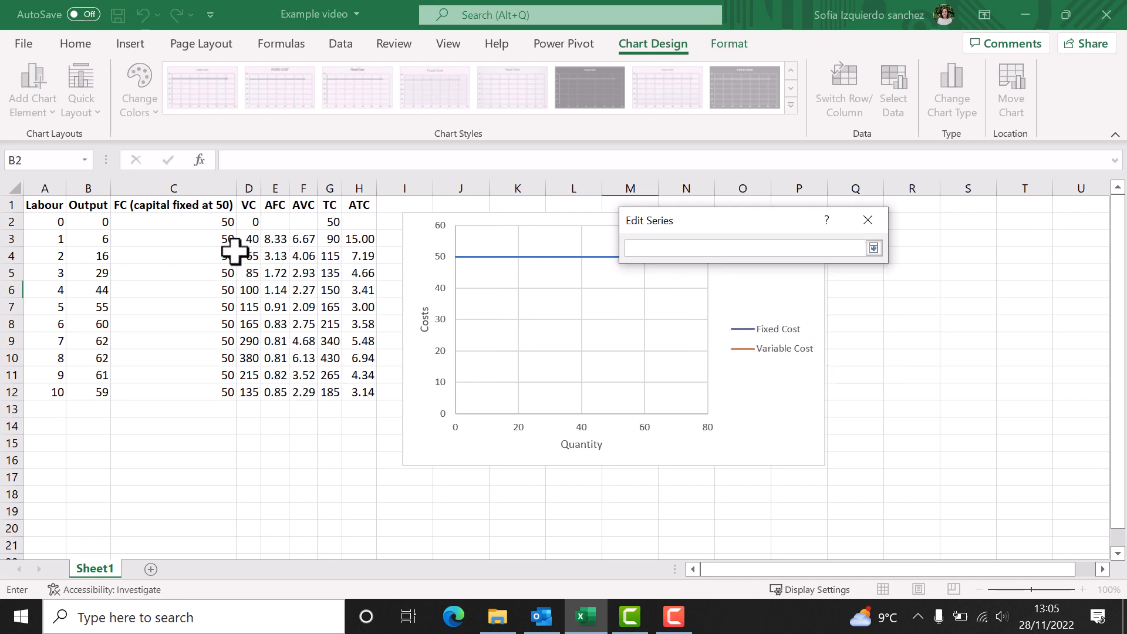
{"action": "left_click_drag", "start_coordinate": [94, 222], "coordinate": [96, 394]}
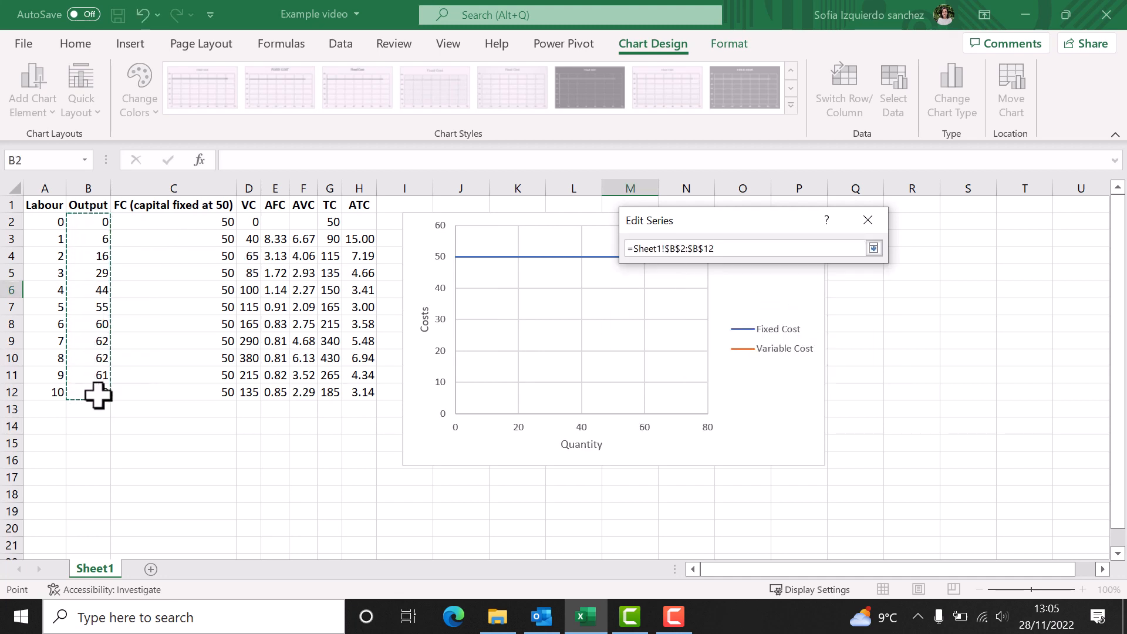
{"action": "left_click", "coordinate": [874, 249]}
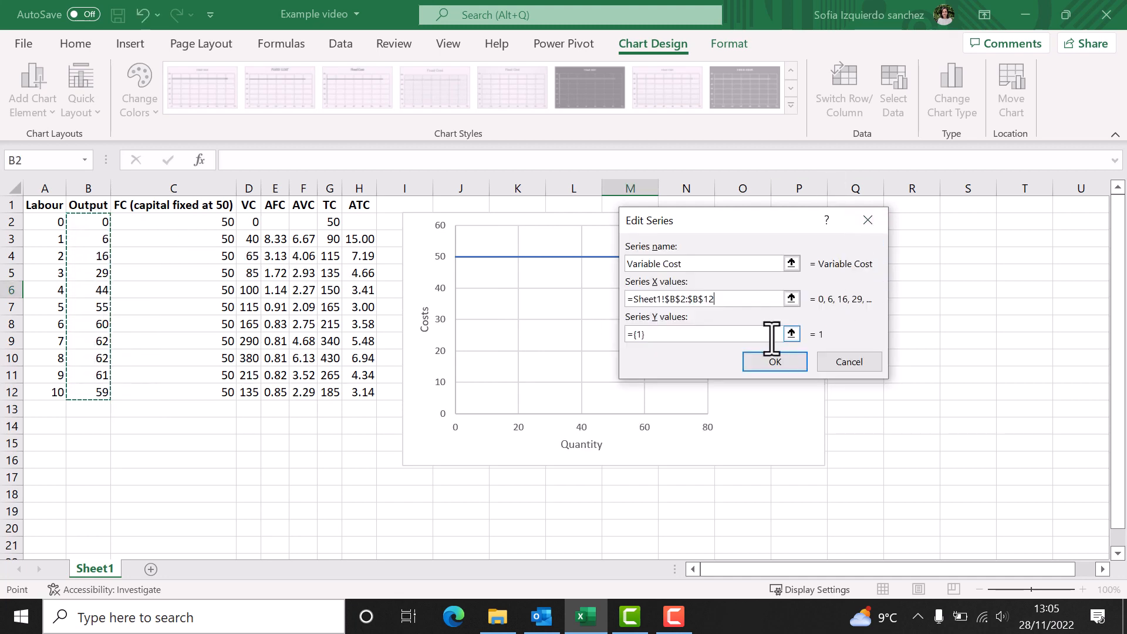
{"action": "left_click", "coordinate": [791, 333]}
{"action": "left_click_drag", "start_coordinate": [249, 219], "coordinate": [246, 392]}
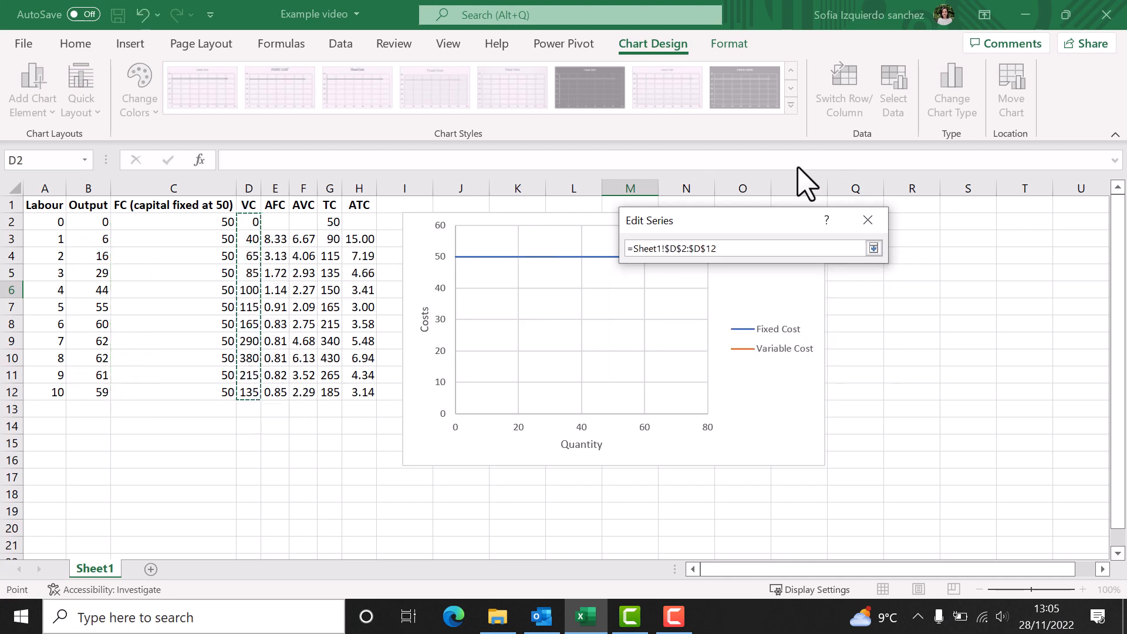
{"action": "left_click", "coordinate": [873, 248]}
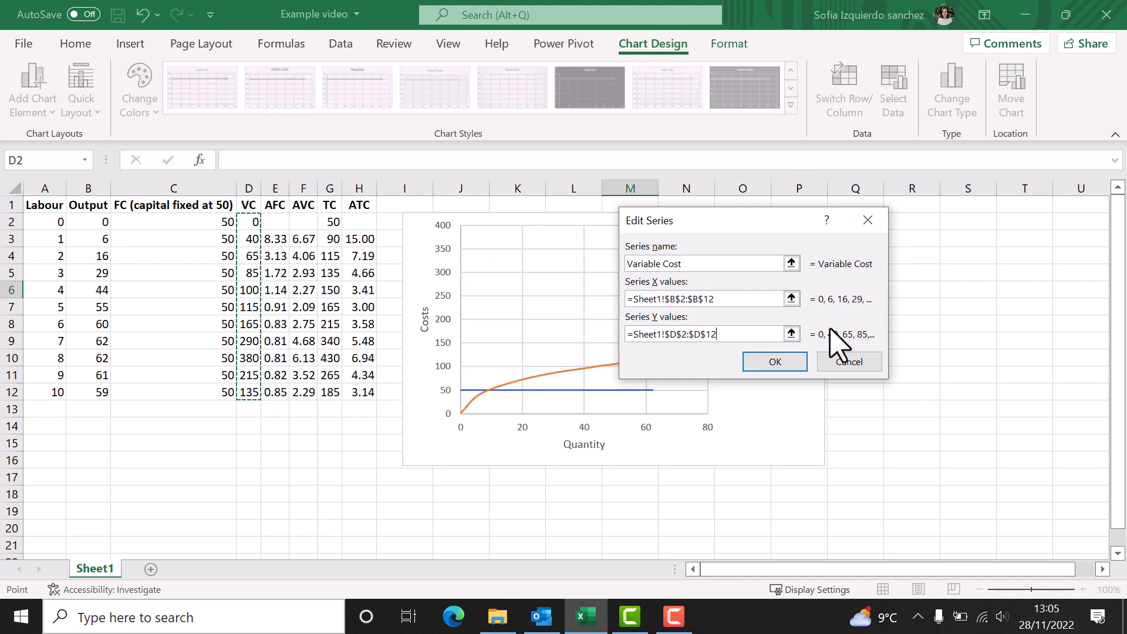
{"action": "left_click", "coordinate": [786, 361]}
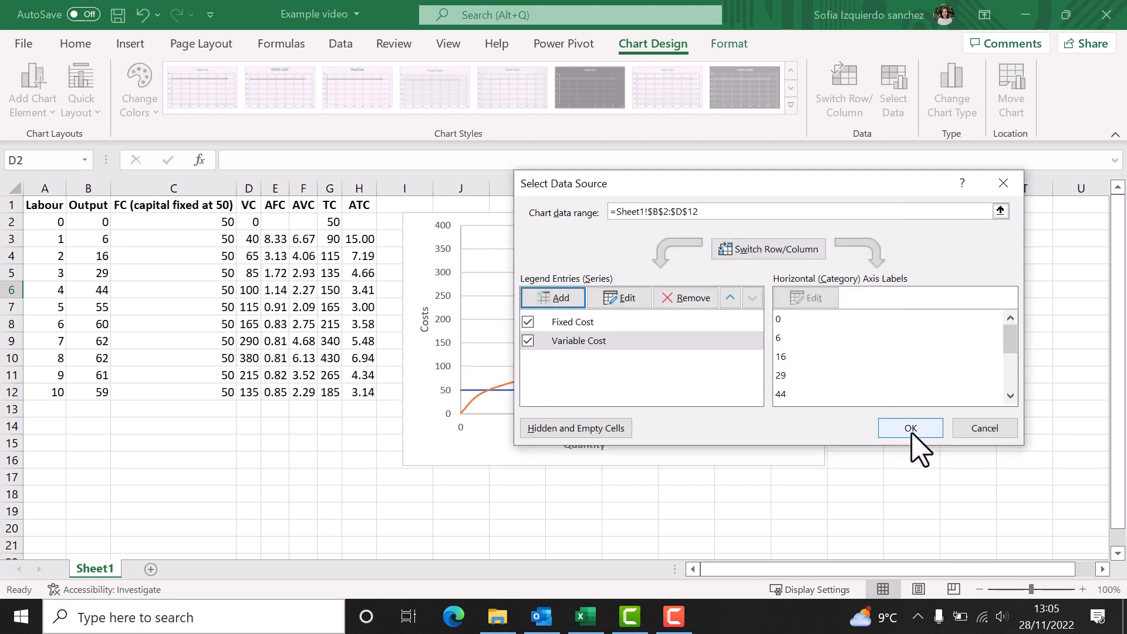
Add a chart series named AFC with X values from B2:B12 and Y values from E3:E12.
{"action": "left_click", "coordinate": [561, 298]}
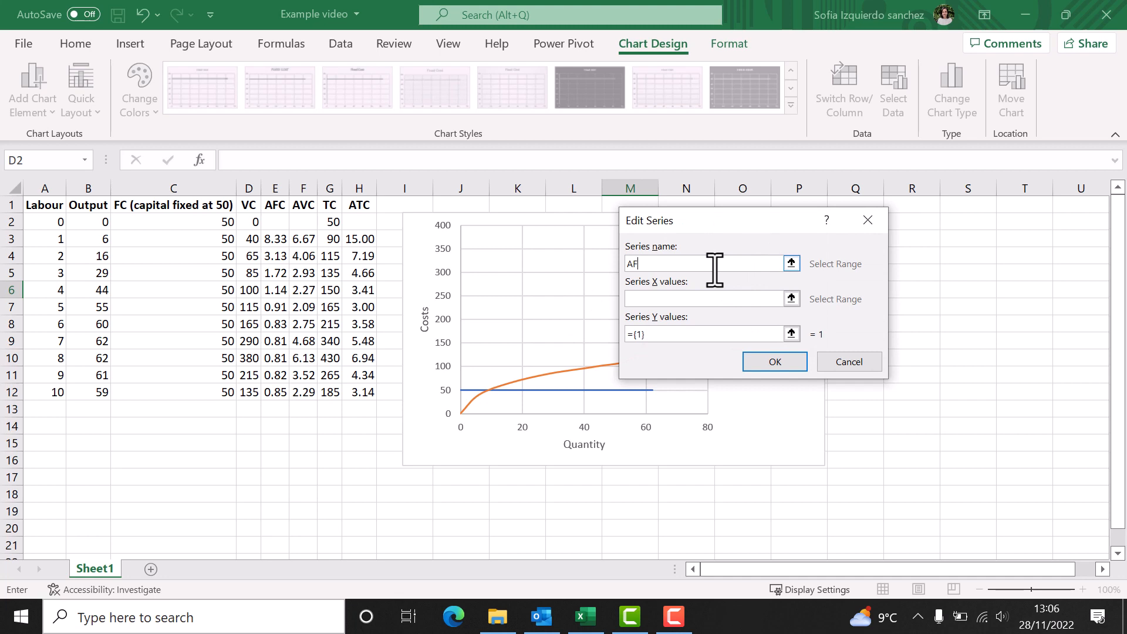
{"action": "left_click", "coordinate": [792, 298]}
{"action": "left_click_drag", "start_coordinate": [85, 222], "coordinate": [105, 391]}
{"action": "left_click", "coordinate": [874, 249]}
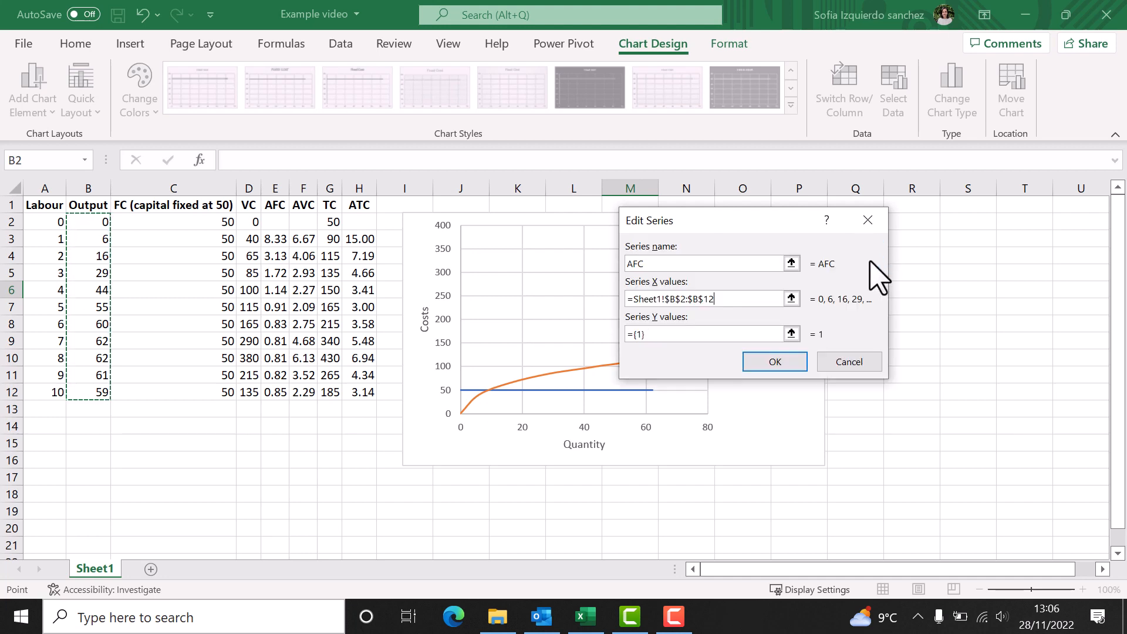
{"action": "left_click", "coordinate": [786, 336]}
{"action": "left_click_drag", "start_coordinate": [267, 234], "coordinate": [279, 392]}
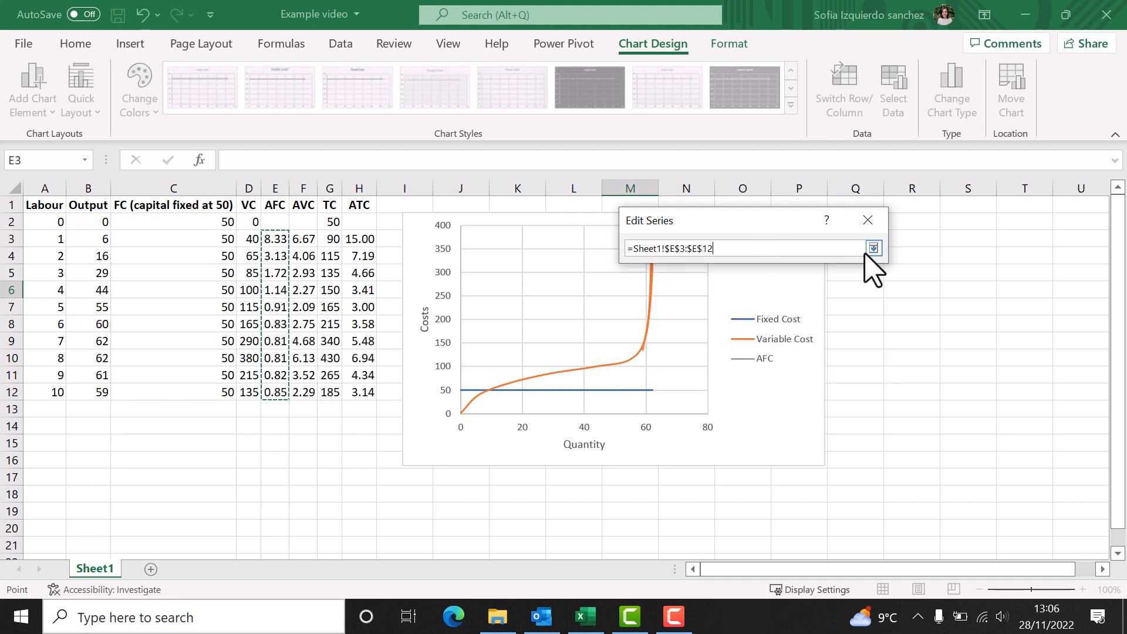
{"action": "left_click", "coordinate": [874, 249]}
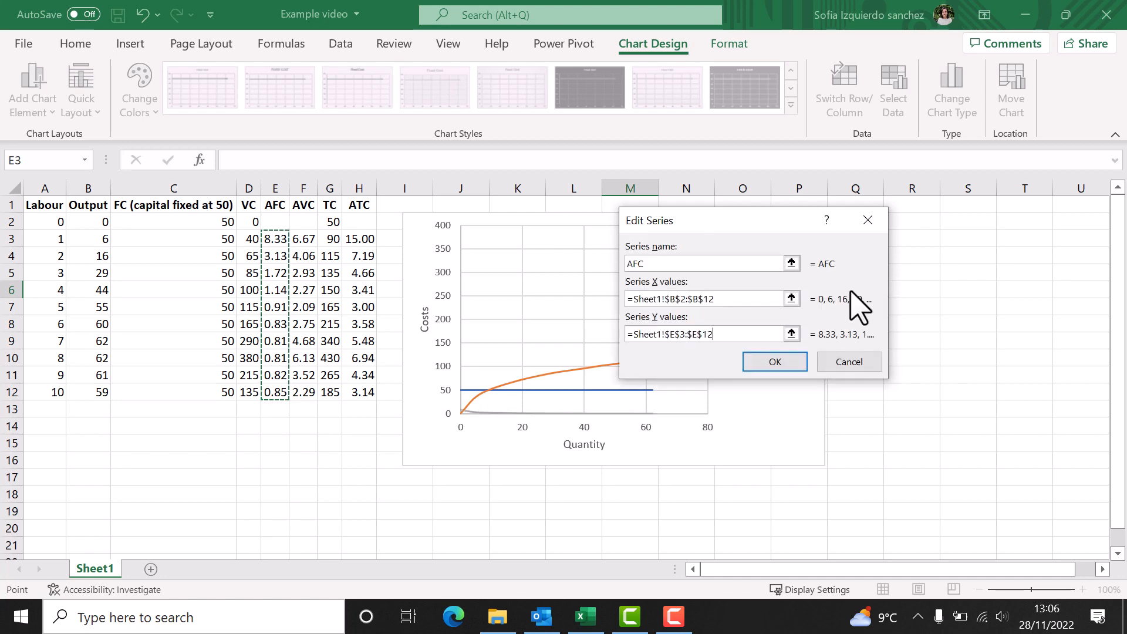
{"action": "left_click", "coordinate": [789, 362]}
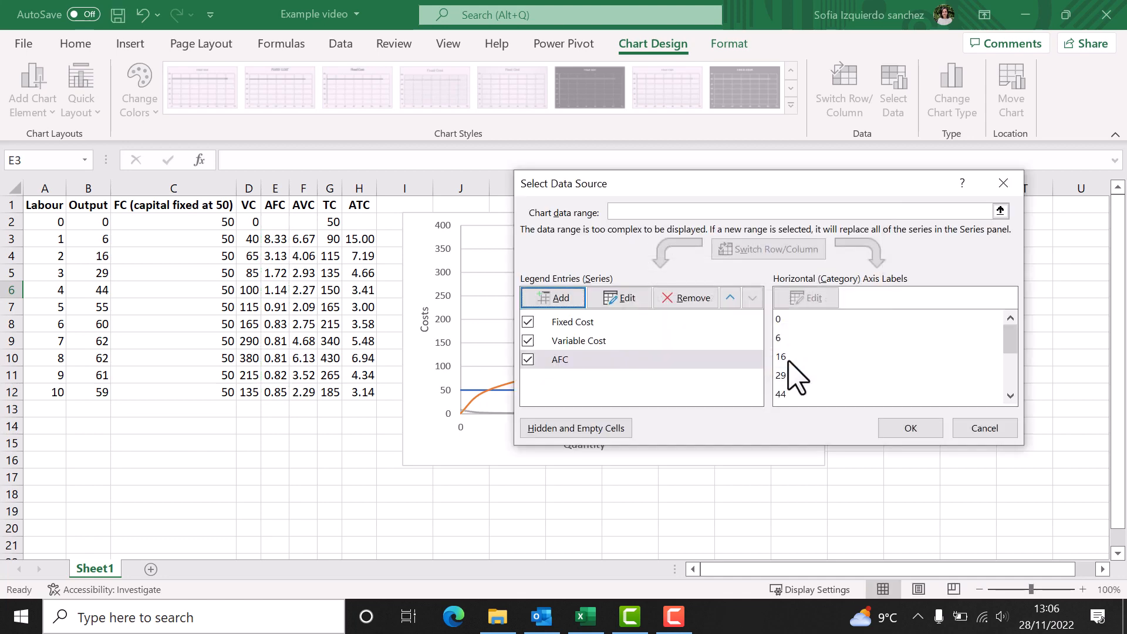
Add a chart series named AVC with X values from B2:B12 and Y values from F3:F12.
{"action": "left_click", "coordinate": [552, 299]}
{"action": "left_click", "coordinate": [644, 263]}
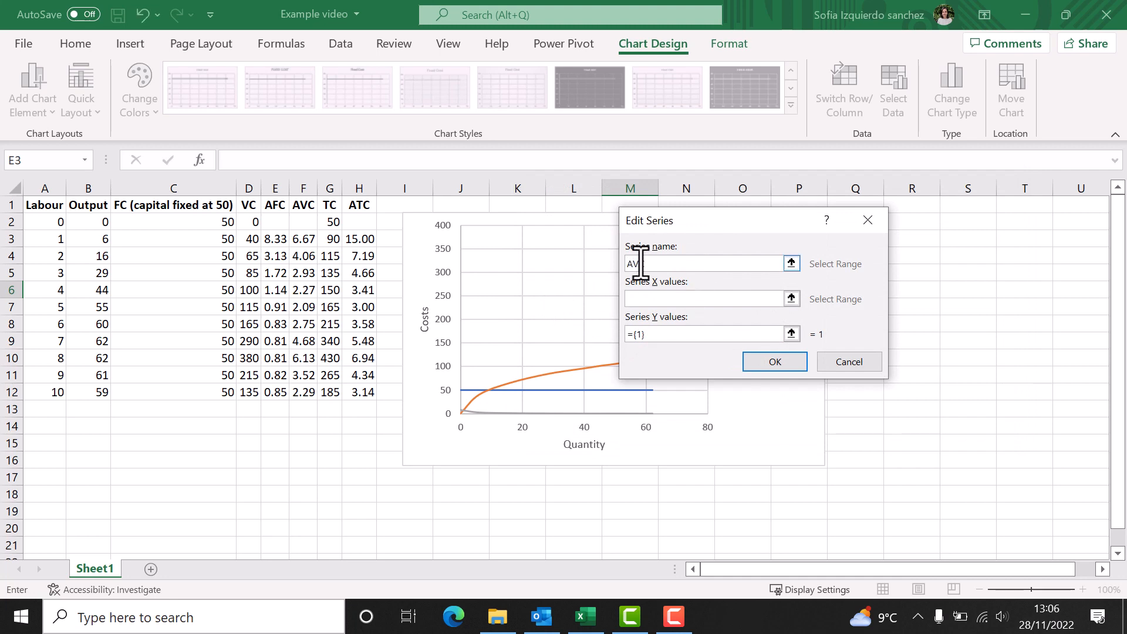
{"action": "type", "text": "AVC"}
{"action": "left_click", "coordinate": [792, 298]}
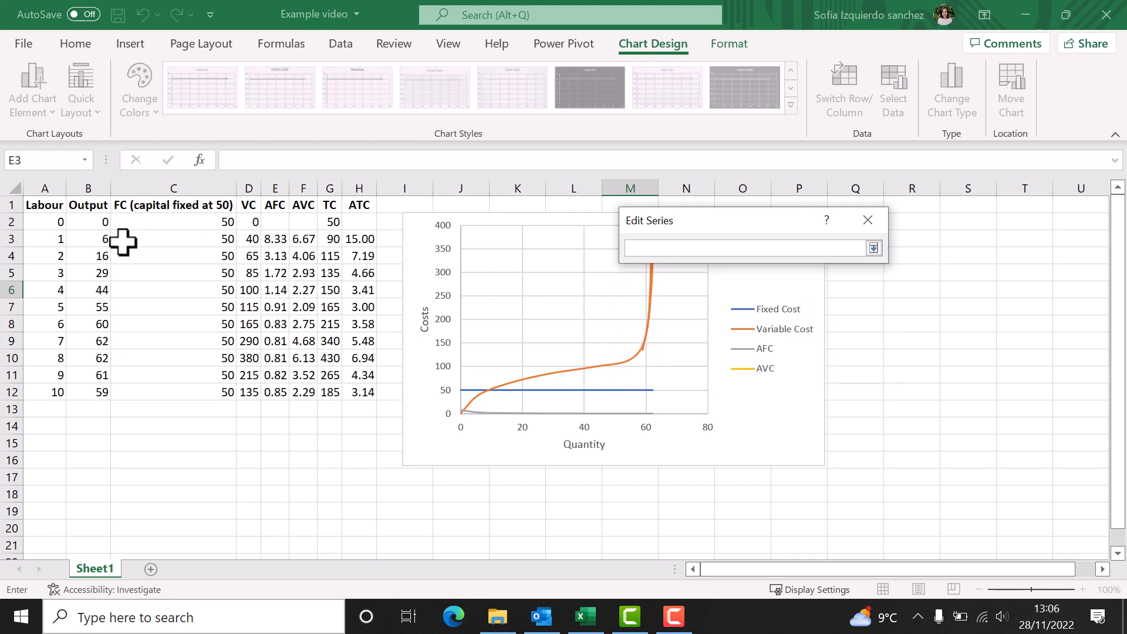
{"action": "left_click_drag", "start_coordinate": [92, 223], "coordinate": [93, 390]}
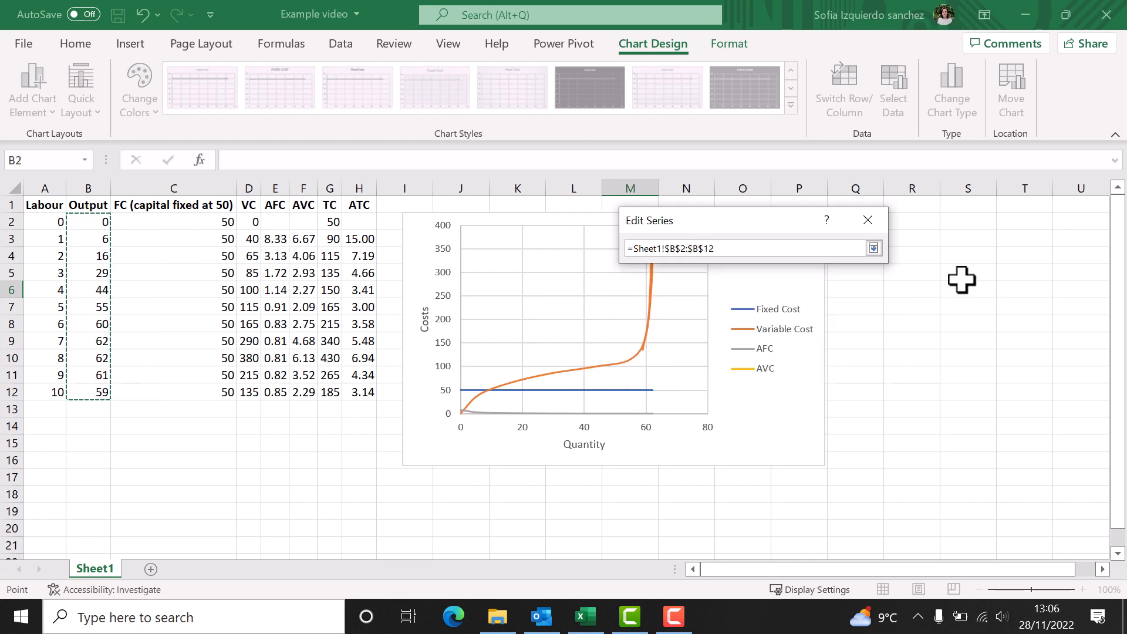
{"action": "left_click", "coordinate": [874, 249]}
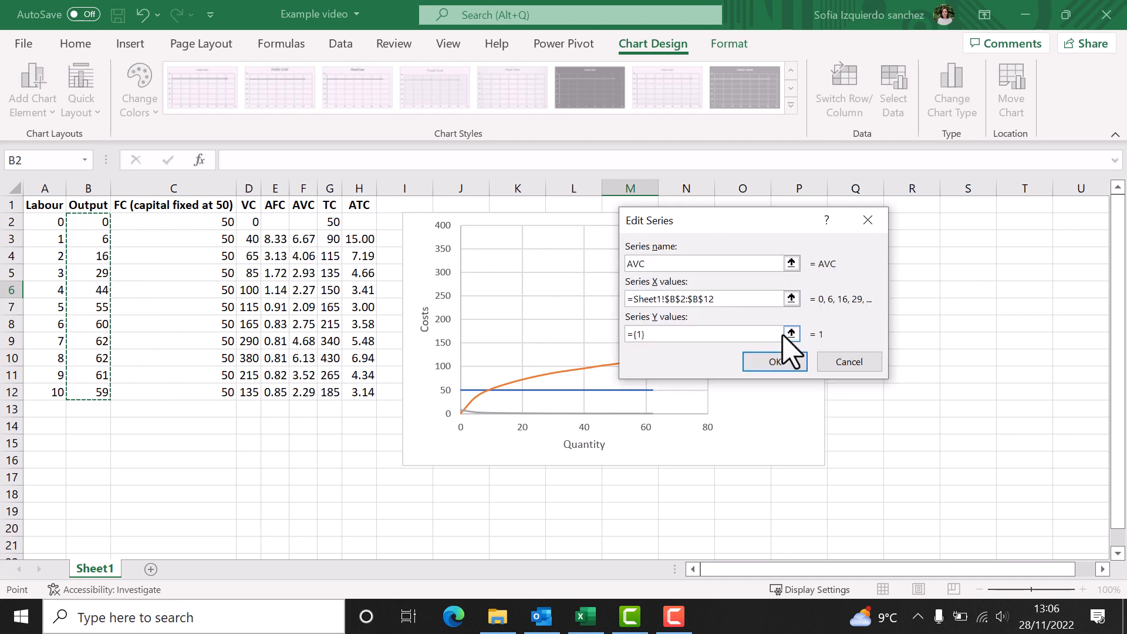
{"action": "left_click", "coordinate": [789, 369]}
{"action": "left_click_drag", "start_coordinate": [295, 234], "coordinate": [308, 391]}
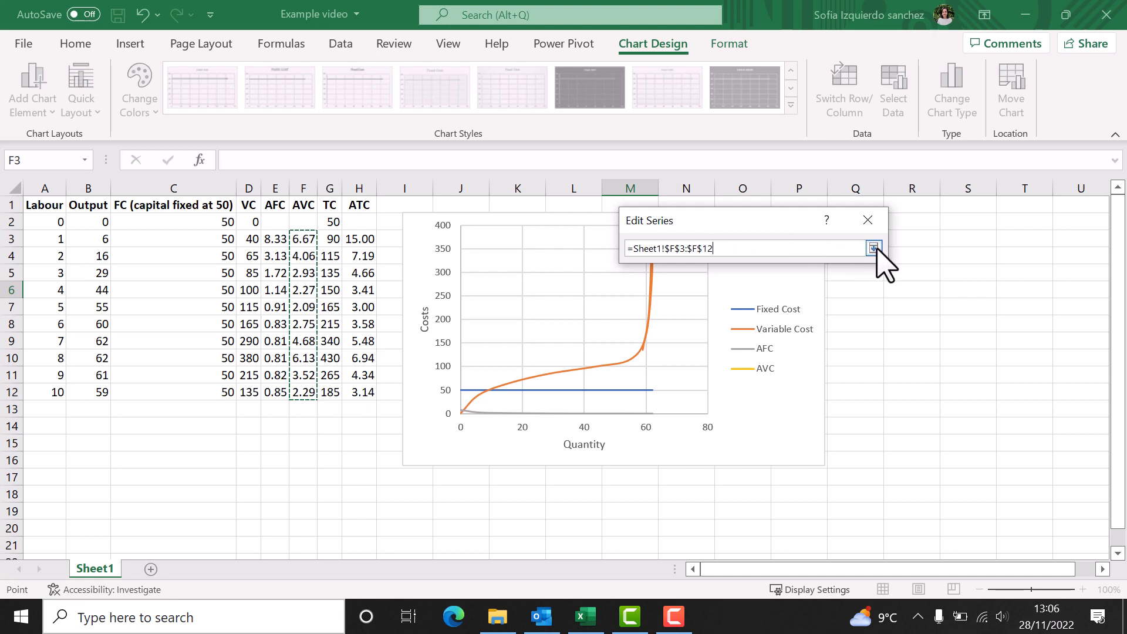
{"action": "left_click", "coordinate": [874, 248]}
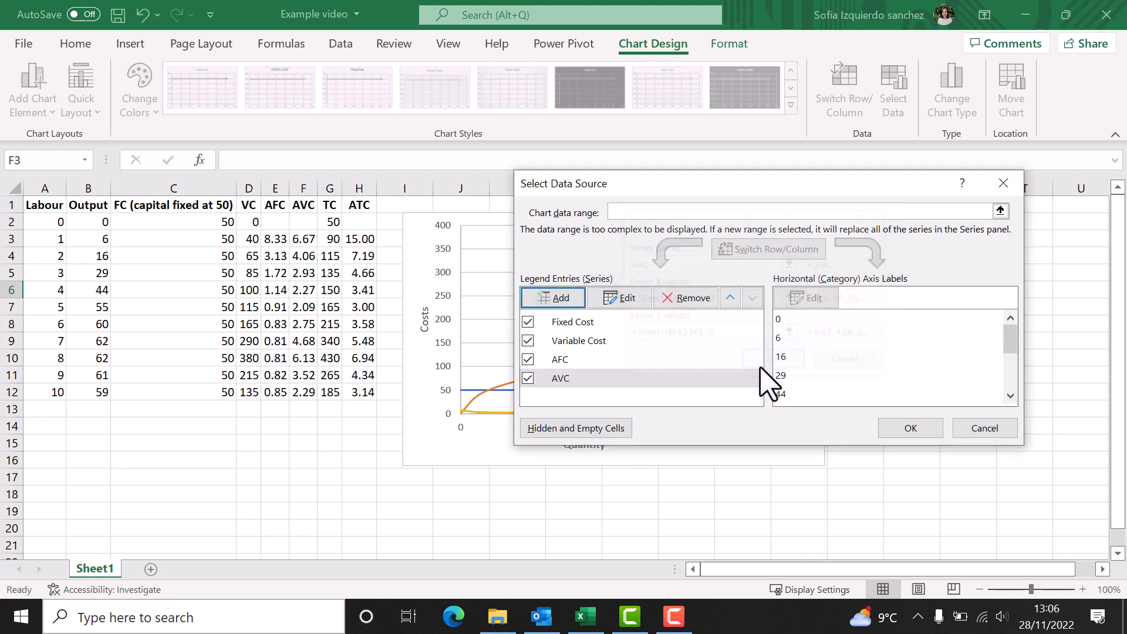
{"action": "left_click", "coordinate": [764, 365]}
Add a chart series named Total Cost with X values from B2:B12 and Y values from G2:G12.
{"action": "left_click_drag", "start_coordinate": [663, 175], "coordinate": [721, 161]}
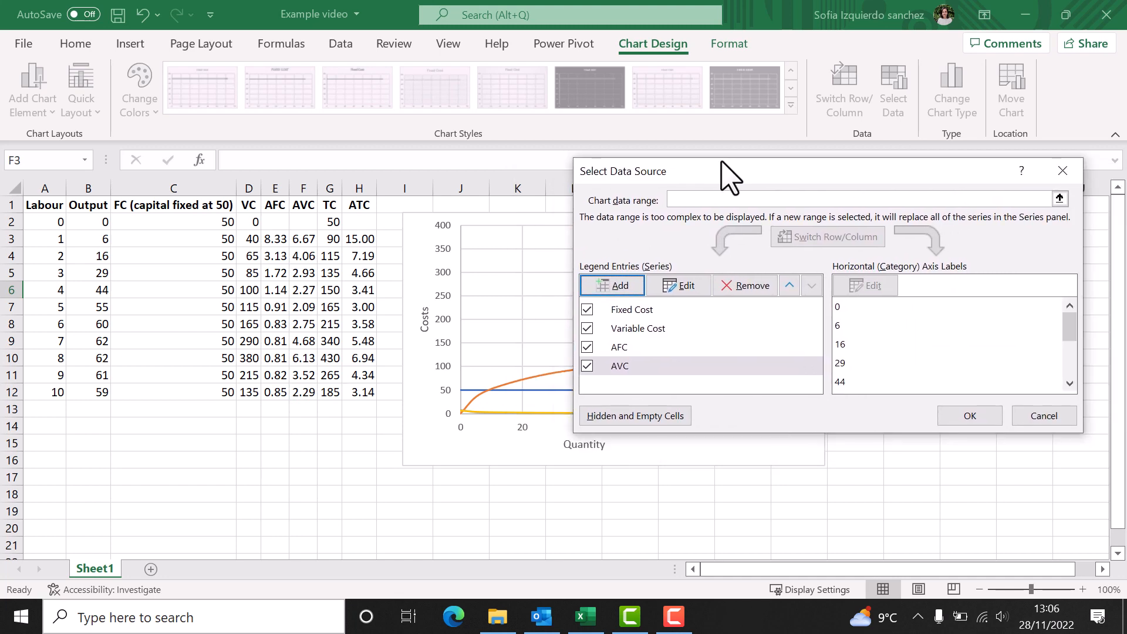
{"action": "left_click", "coordinate": [605, 283]}
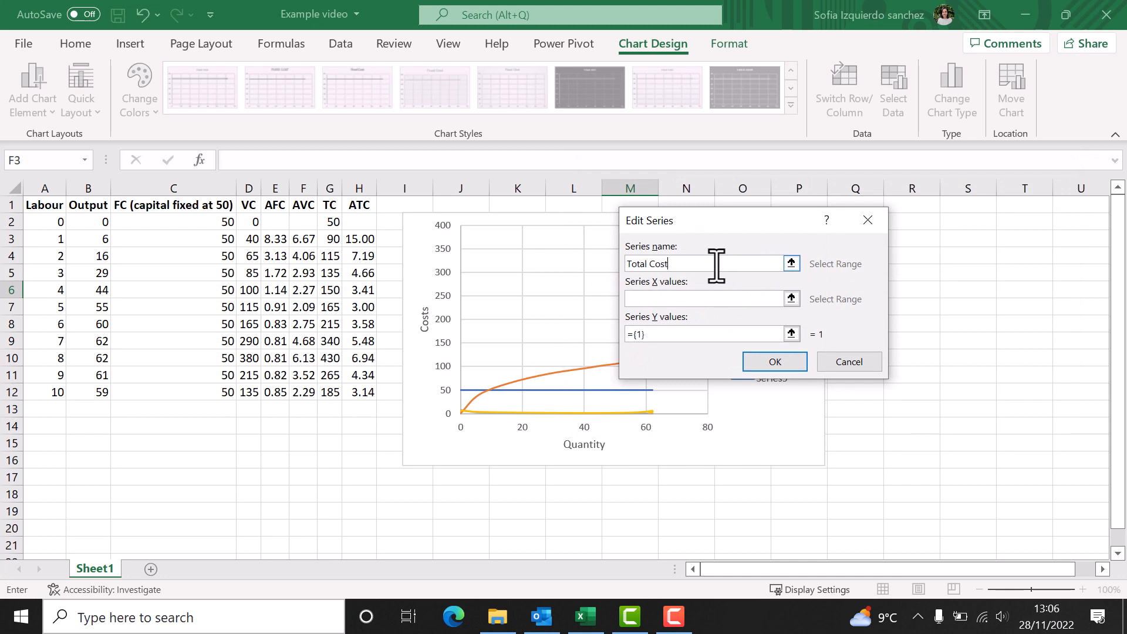
{"action": "left_click", "coordinate": [791, 298]}
{"action": "left_click_drag", "start_coordinate": [94, 222], "coordinate": [100, 386]}
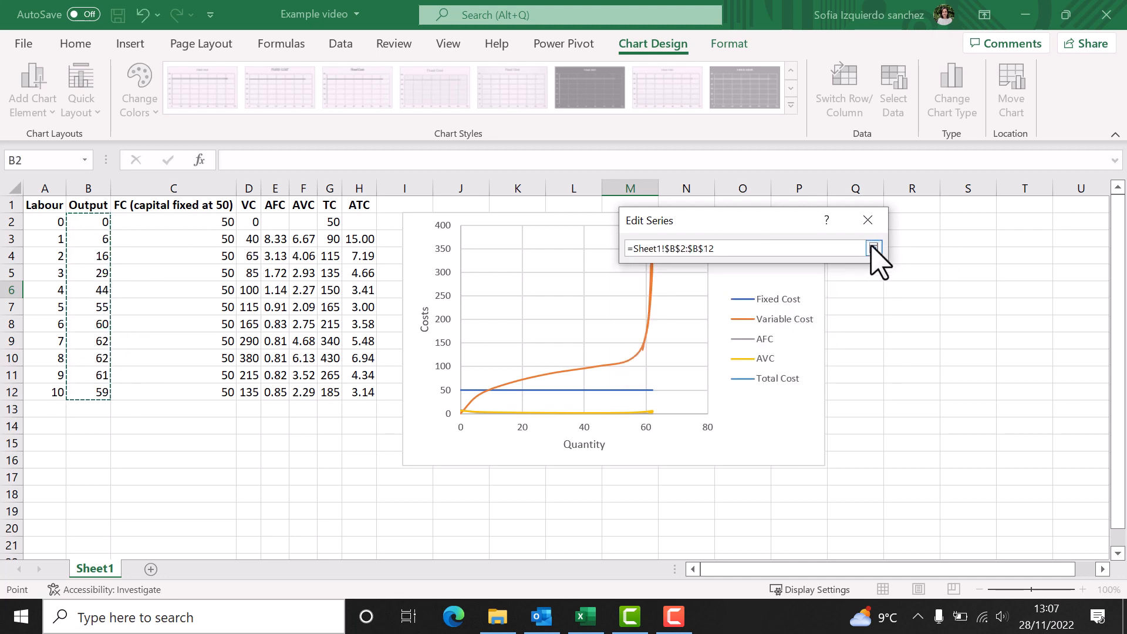
{"action": "left_click", "coordinate": [873, 248]}
{"action": "left_click", "coordinate": [791, 330]}
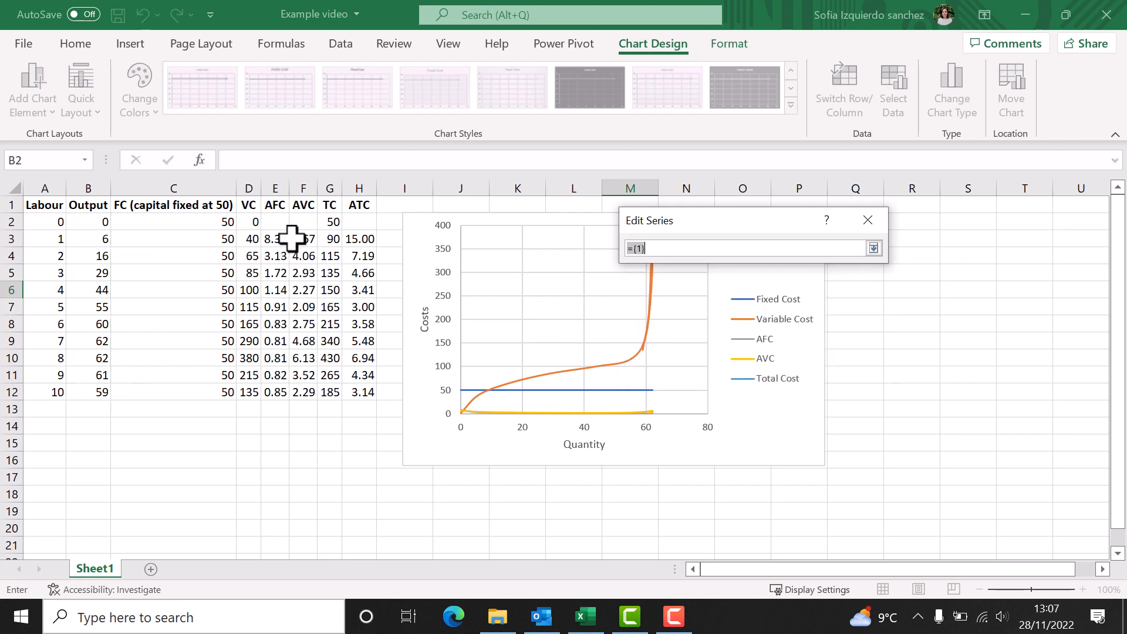
{"action": "left_click_drag", "start_coordinate": [326, 220], "coordinate": [334, 390]}
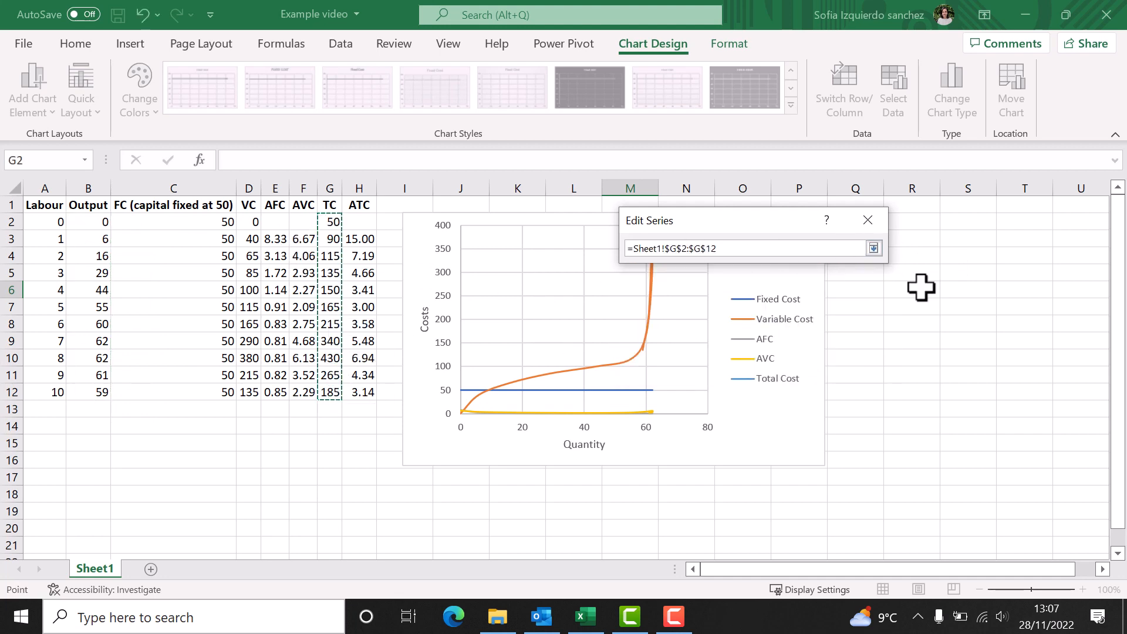
{"action": "left_click", "coordinate": [874, 248]}
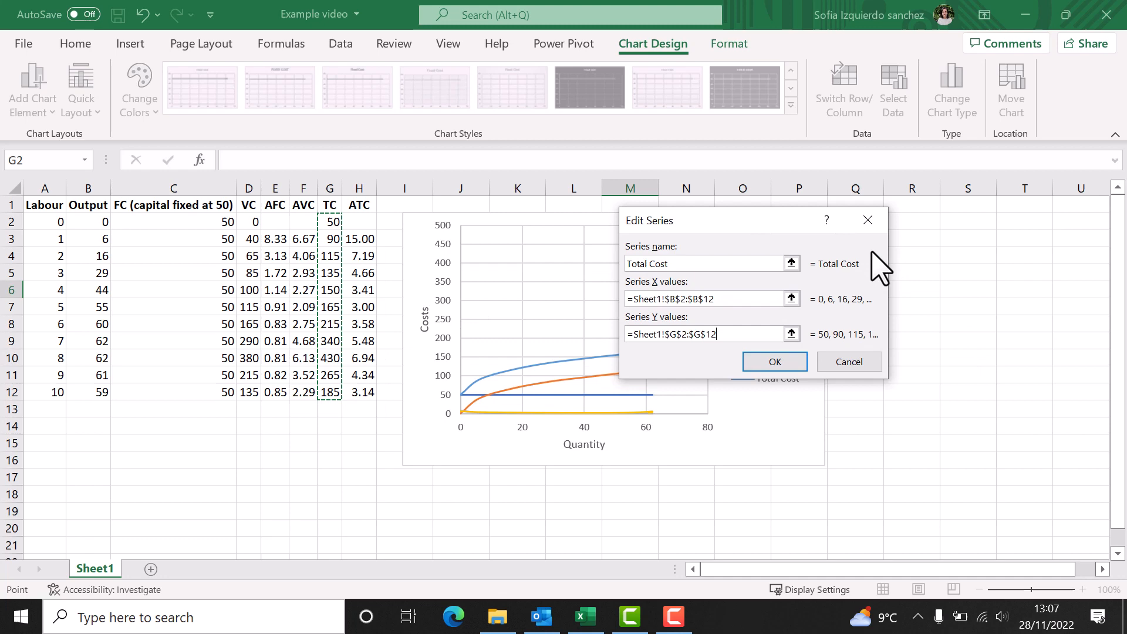
{"action": "left_click", "coordinate": [766, 363]}
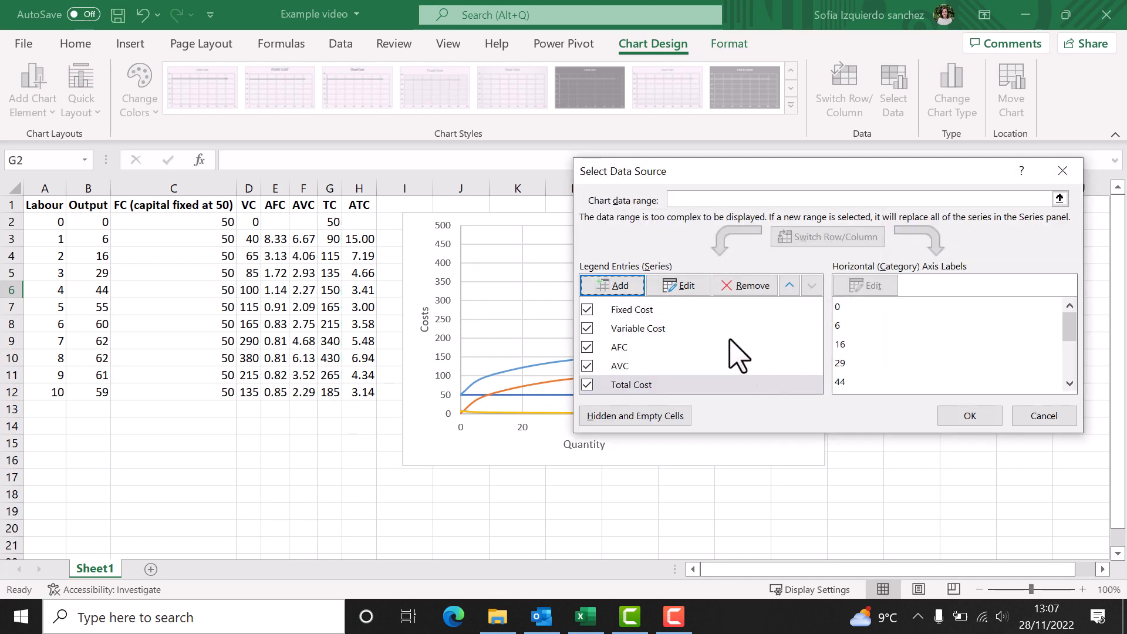
Add a chart series named ATC with X values from H3:H12 and apply the data source changes.
{"action": "left_click", "coordinate": [617, 286]}
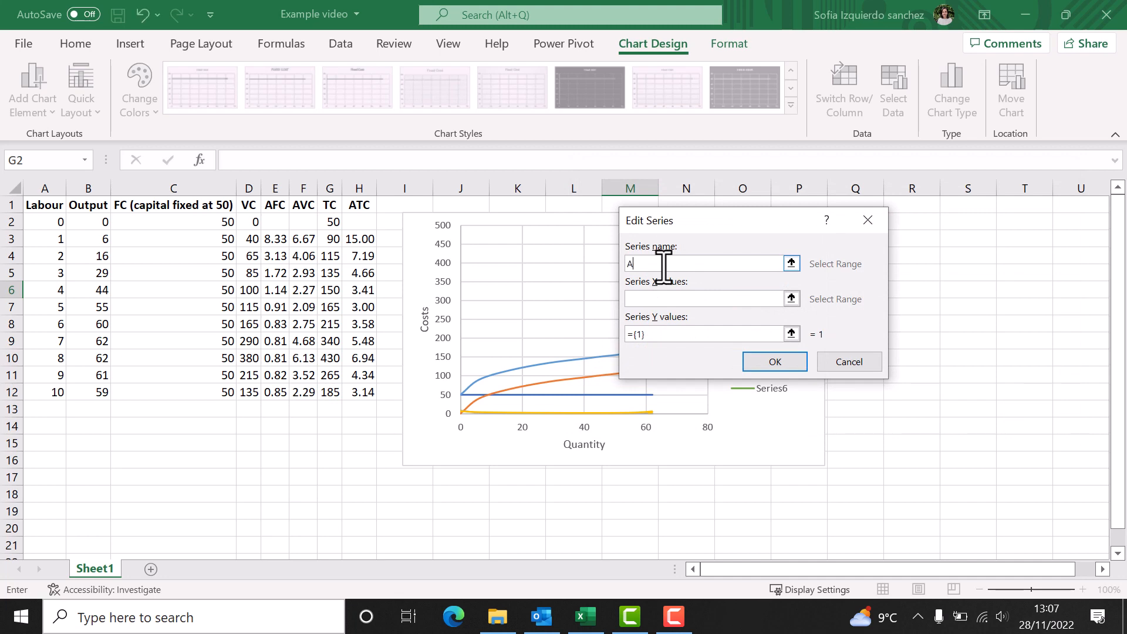
{"action": "left_click", "coordinate": [792, 298]}
{"action": "left_click_drag", "start_coordinate": [88, 222], "coordinate": [91, 391]}
{"action": "left_click", "coordinate": [873, 249]}
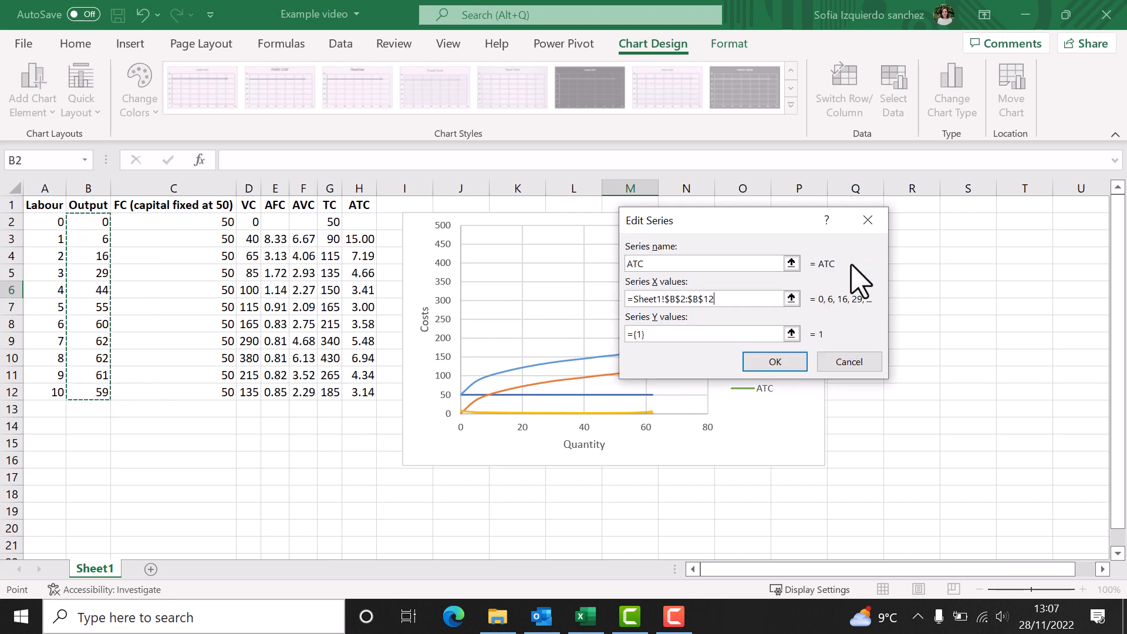
{"action": "left_click_drag", "start_coordinate": [355, 239], "coordinate": [365, 393]}
{"action": "left_click", "coordinate": [790, 355]}
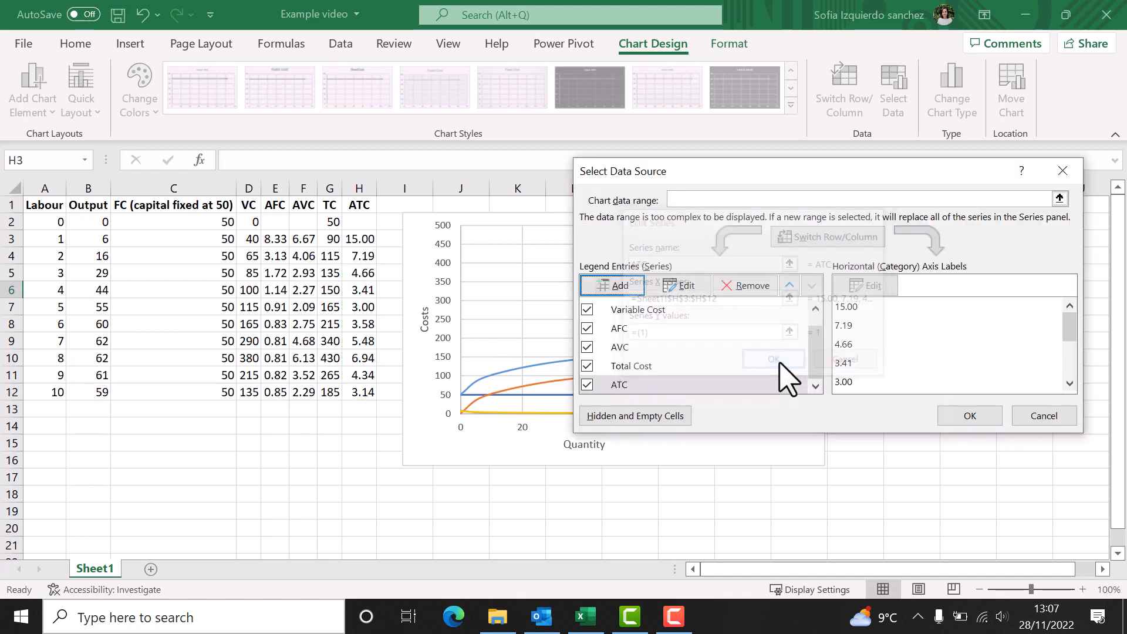
{"action": "left_click", "coordinate": [950, 414]}
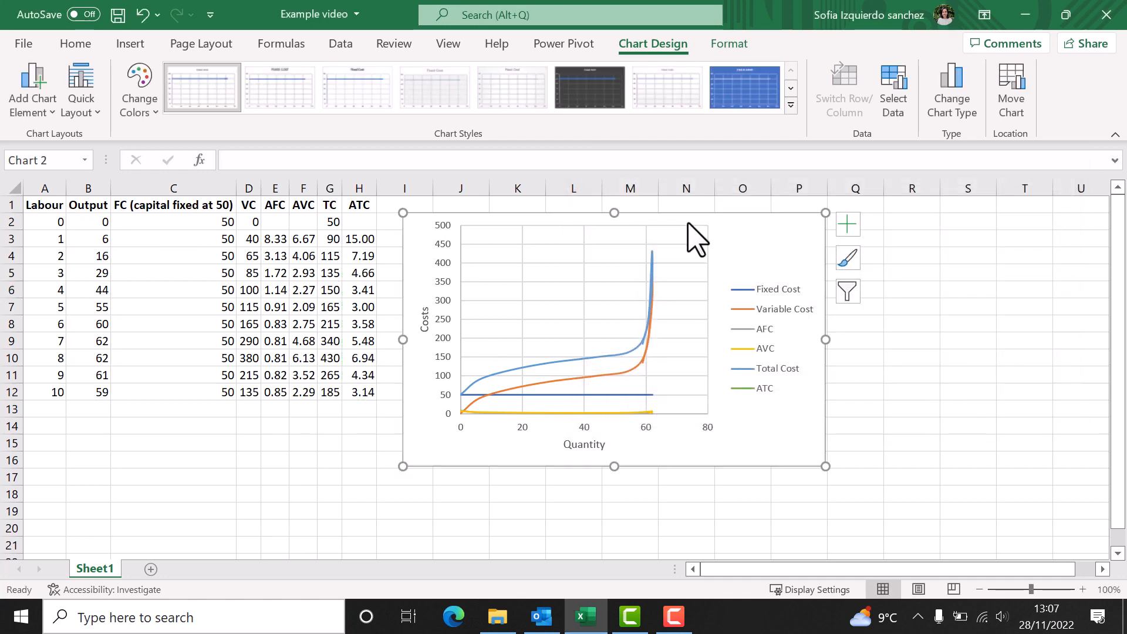
Move the chart farther from the cost table so it starts at column K, and leave it selected.
{"action": "left_click_drag", "start_coordinate": [737, 252], "coordinate": [831, 239]}
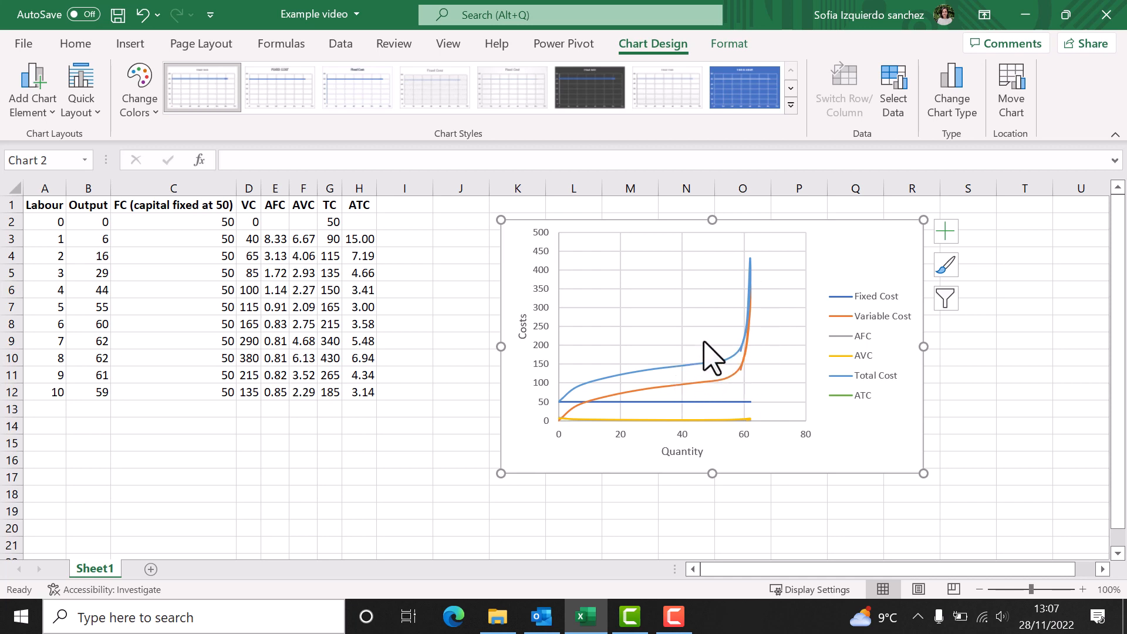
{"action": "key", "text": "Escape"}
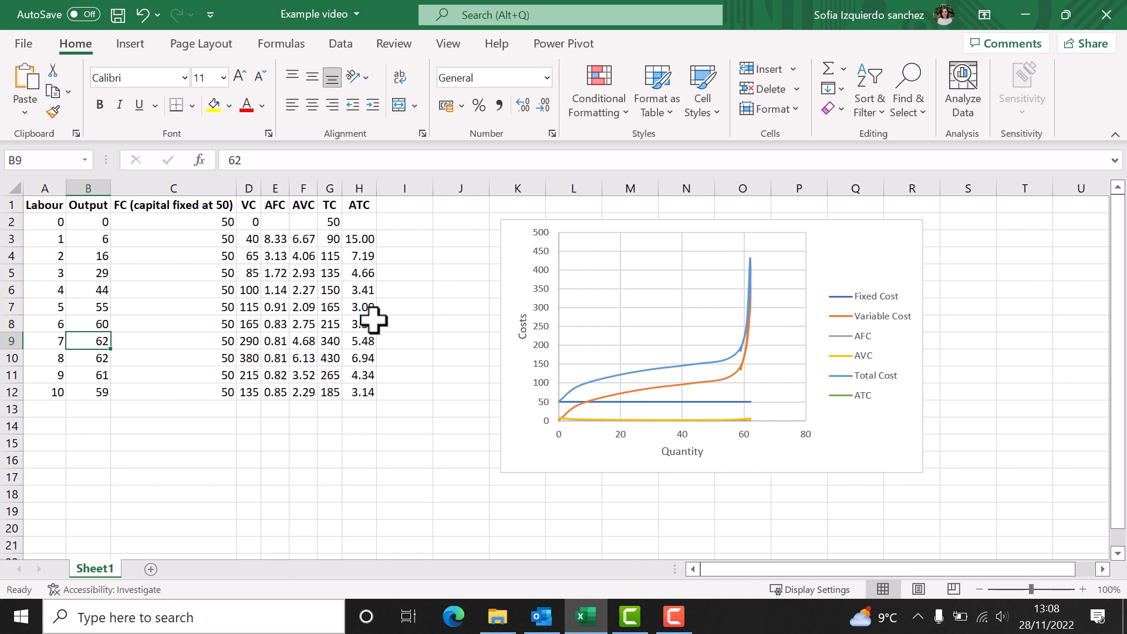
{"action": "mouse_move", "coordinate": [656, 421]}
{"action": "left_click", "coordinate": [879, 268]}
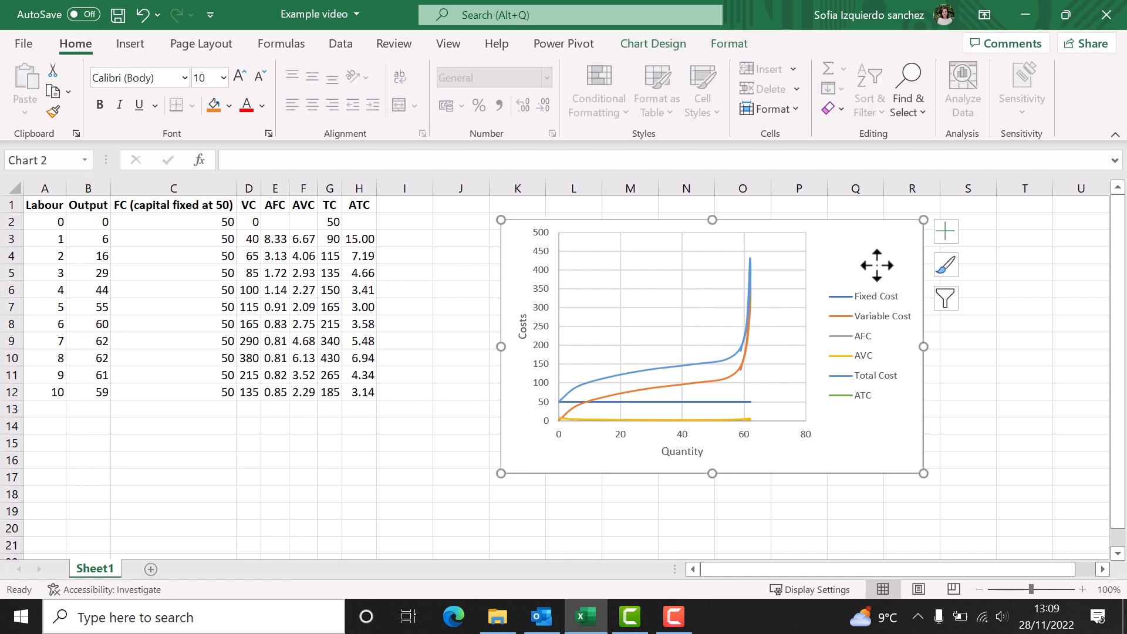